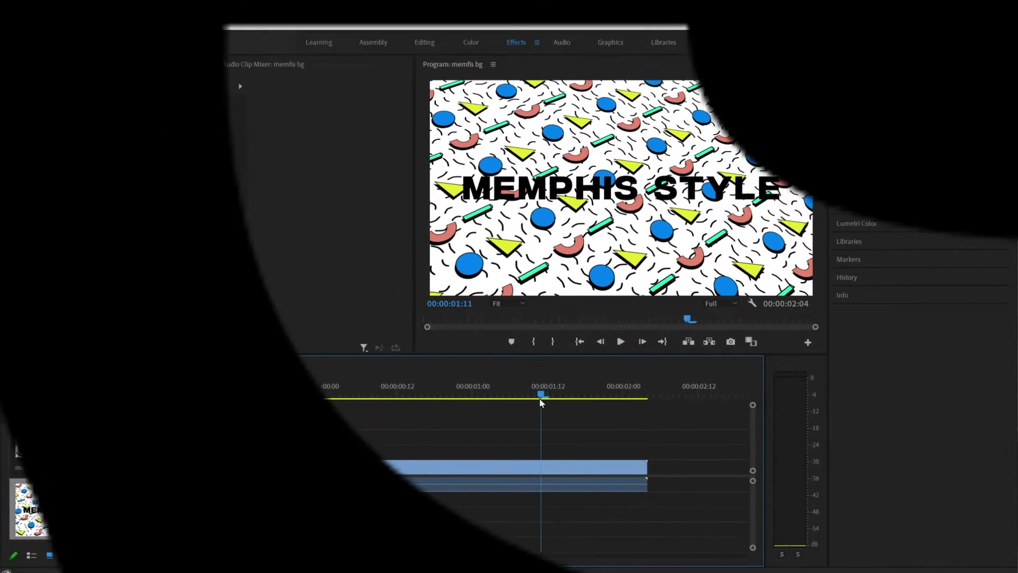
Preview the finished pattern, then create HDTV 1080 Comp 1 and a 200×200 Comp 2.
{"action": "left_click_drag", "start_coordinate": [446, 395], "coordinate": [501, 401]}
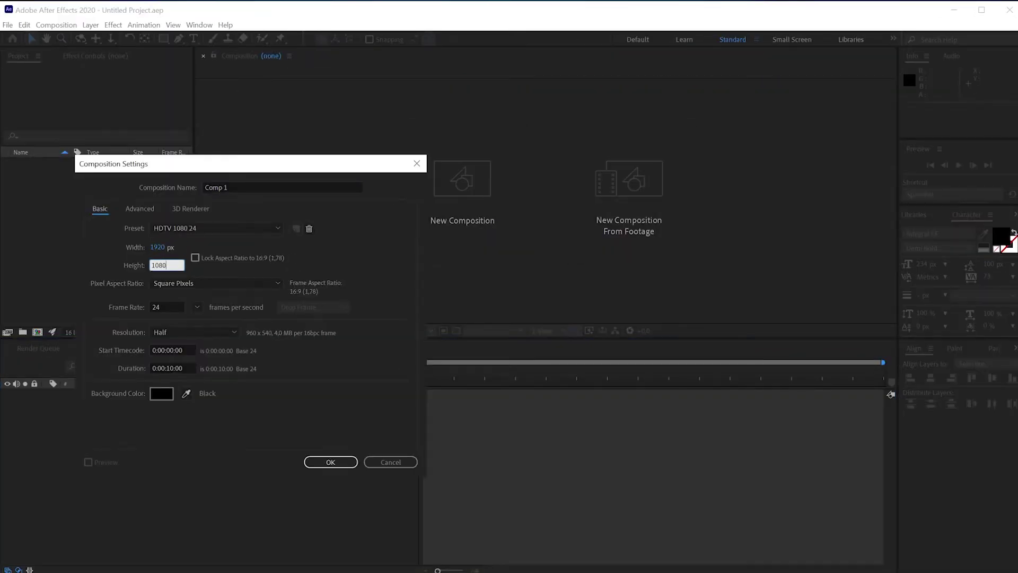
{"action": "left_click", "coordinate": [323, 465]}
{"action": "left_click", "coordinate": [37, 332]}
{"action": "left_click", "coordinate": [160, 247]}
{"action": "type", "text": "200"}
{"action": "key", "text": "Tab"}
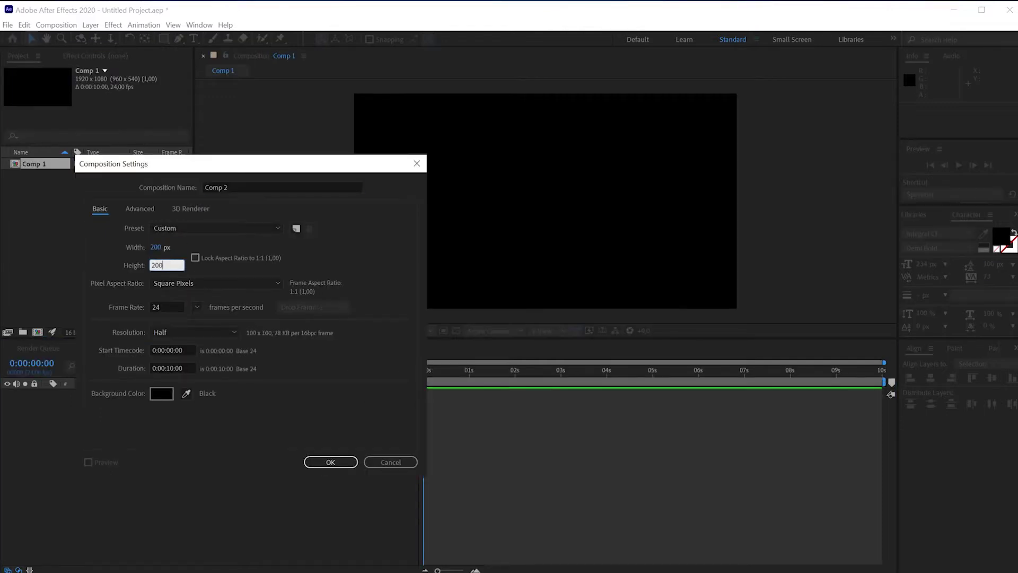
{"action": "type", "text": "200"}
{"action": "key", "text": "ctrl+y"}
Add a white solid layer to Comp 2.
{"action": "left_click", "coordinate": [578, 388]}
{"action": "left_click", "coordinate": [258, 131]}
{"action": "left_click", "coordinate": [522, 132]}
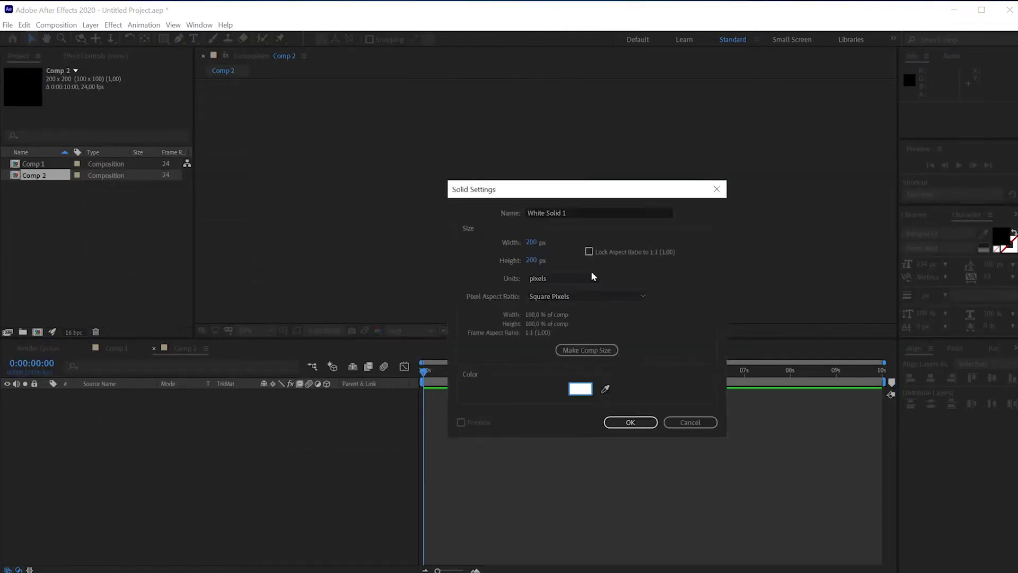
{"action": "key", "text": "Return"}
Add a black solid layer above the white one.
{"action": "key", "text": "ctrl+y"}
{"action": "left_click", "coordinate": [578, 388]}
{"action": "left_click", "coordinate": [297, 255]}
{"action": "left_click", "coordinate": [522, 132]}
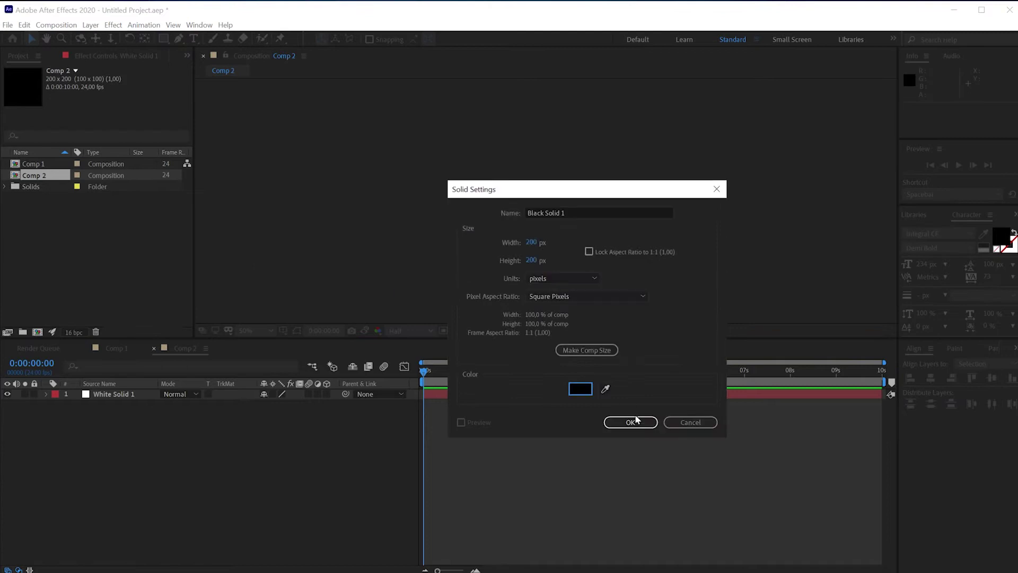
{"action": "left_click", "coordinate": [638, 420]}
{"action": "scroll", "coordinate": [552, 203], "scroll_direction": "up", "scroll_amount": 4}
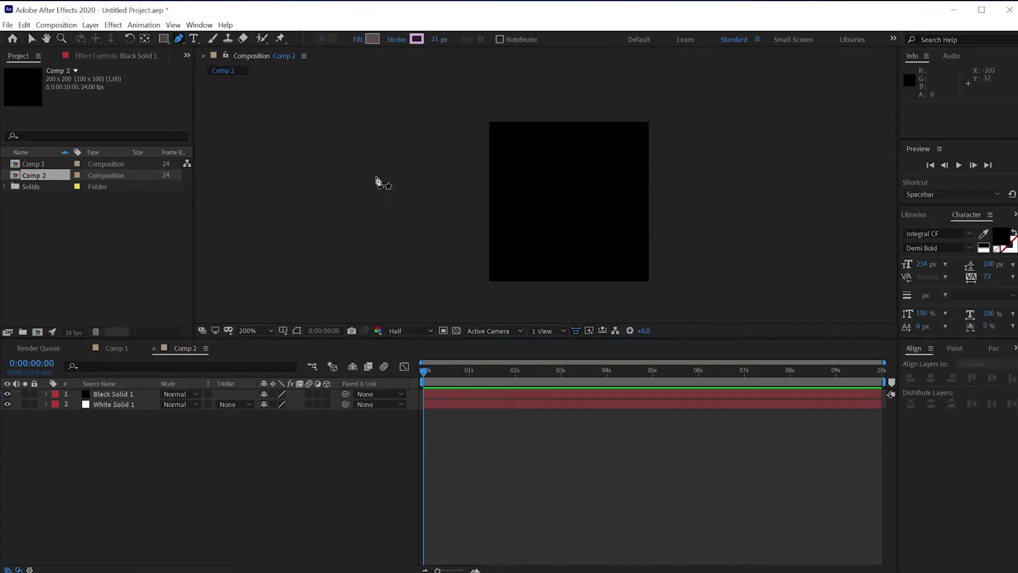
Draw a short curved Pen mask path on Black Solid 1.
{"action": "left_click", "coordinate": [521, 152]}
{"action": "key", "text": "g"}
{"action": "left_click", "coordinate": [516, 146]}
{"action": "left_click", "coordinate": [534, 158]}
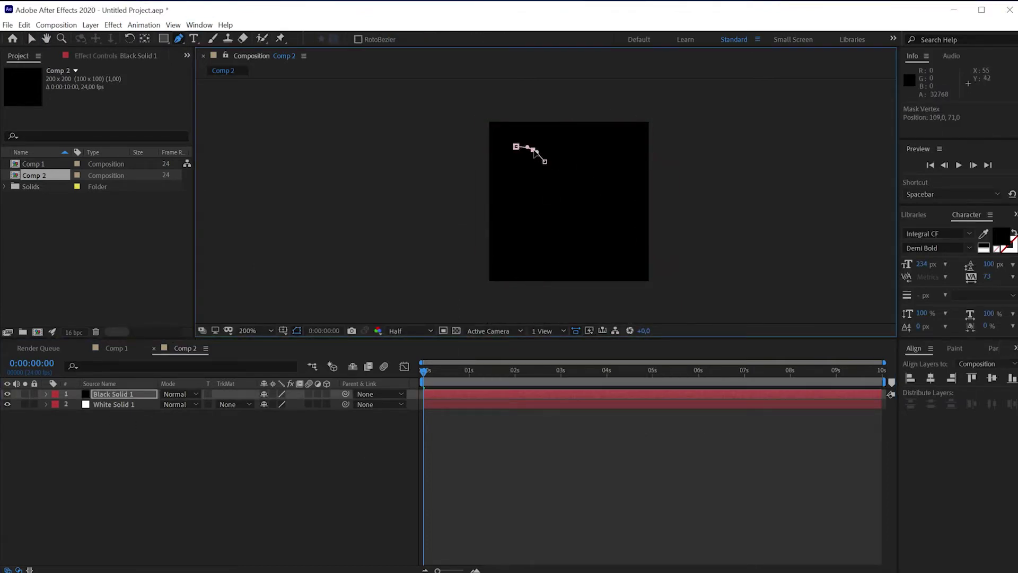
{"action": "key", "text": "v"}
Apply Stroke to the solid with All Masks checked and Paint Style On Transparent.
{"action": "key", "text": "ctrl+space"}
{"action": "type", "text": "st"}
{"action": "key", "text": "Down"}
{"action": "key", "text": "Return"}
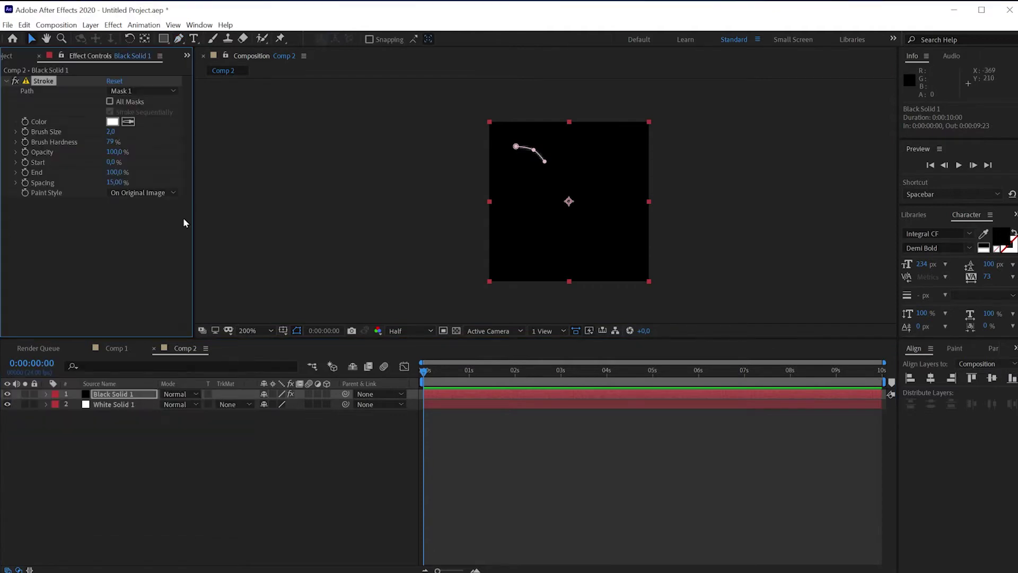
{"action": "left_click", "coordinate": [110, 101]}
{"action": "left_click", "coordinate": [141, 192]}
{"action": "left_click", "coordinate": [135, 215]}
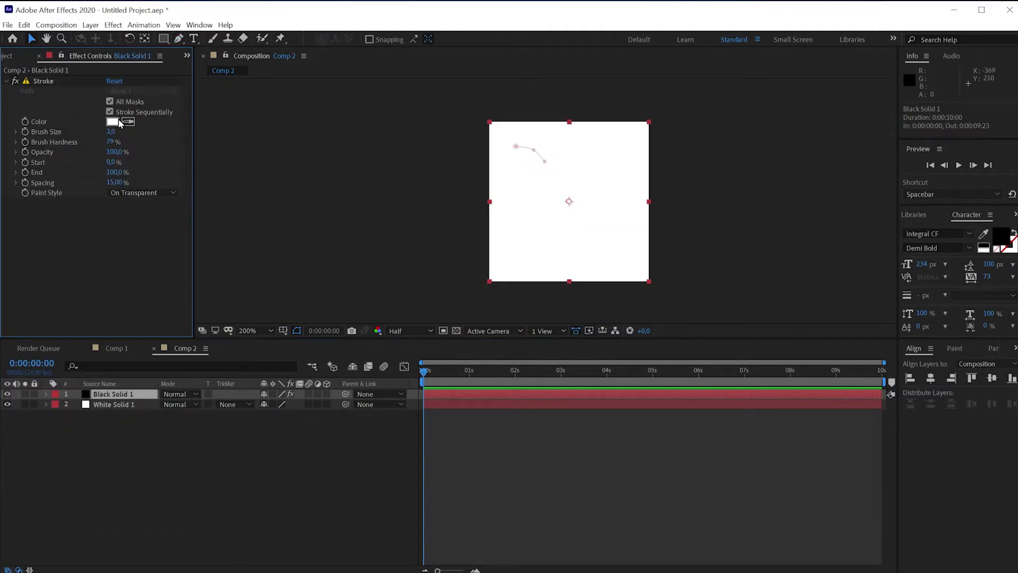
Set the Stroke colour to black (000000).
{"action": "left_click", "coordinate": [113, 122]}
{"action": "type", "text": "000000"}
{"action": "key", "text": "Return"}
{"action": "left_click", "coordinate": [318, 450]}
{"action": "scroll", "coordinate": [524, 152], "scroll_direction": "up", "scroll_amount": 1}
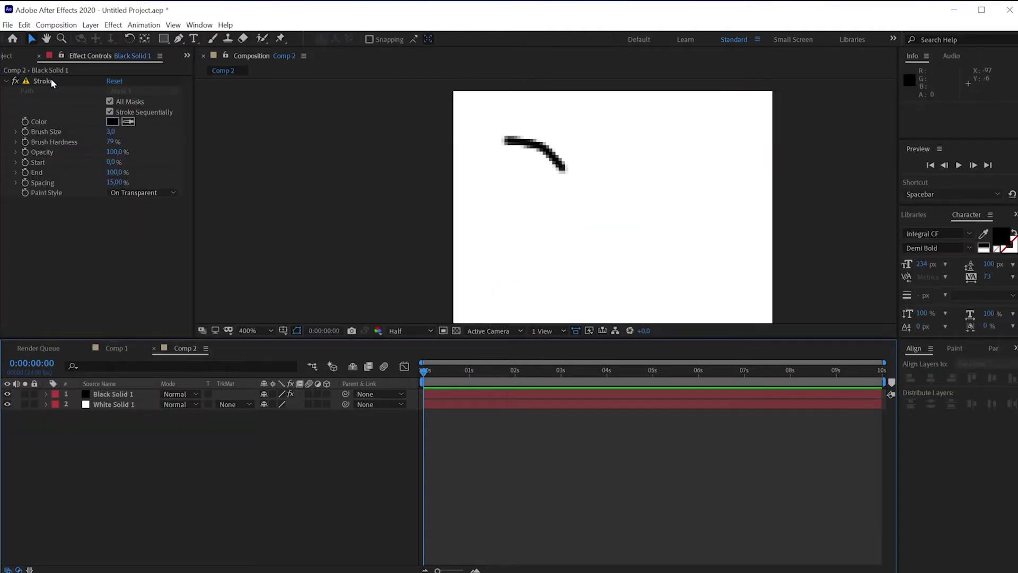
Draw a second curved stroke and start a third near the right of the tile.
{"action": "key", "text": "g"}
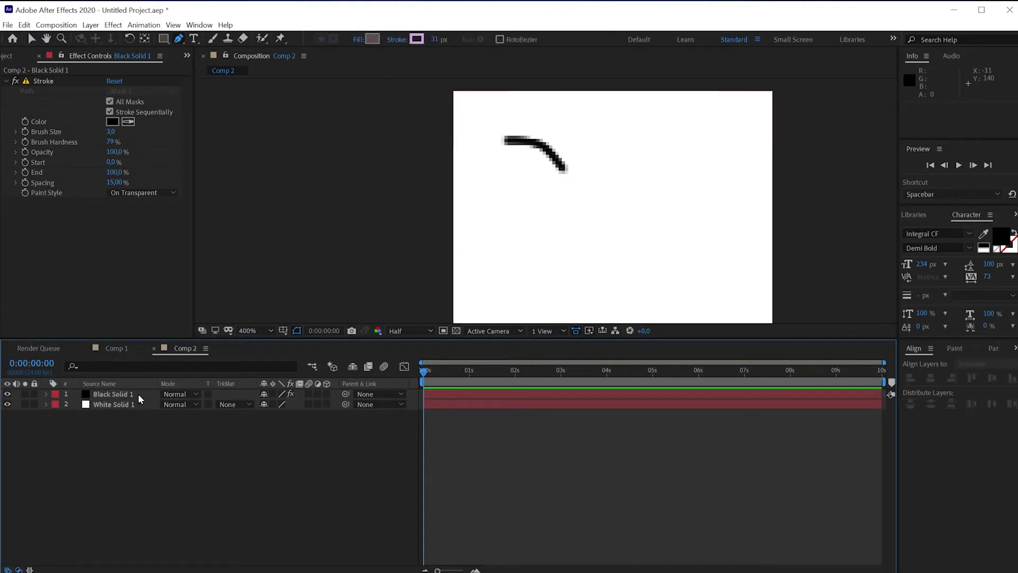
{"action": "left_click", "coordinate": [140, 399]}
{"action": "left_click", "coordinate": [634, 126]}
{"action": "left_click", "coordinate": [631, 151]}
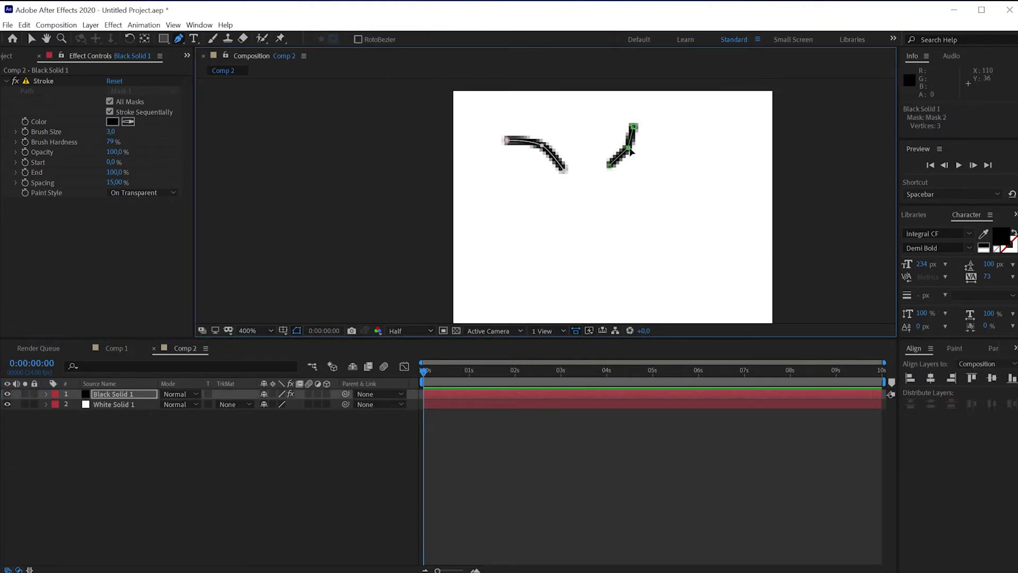
{"action": "left_click", "coordinate": [677, 206]}
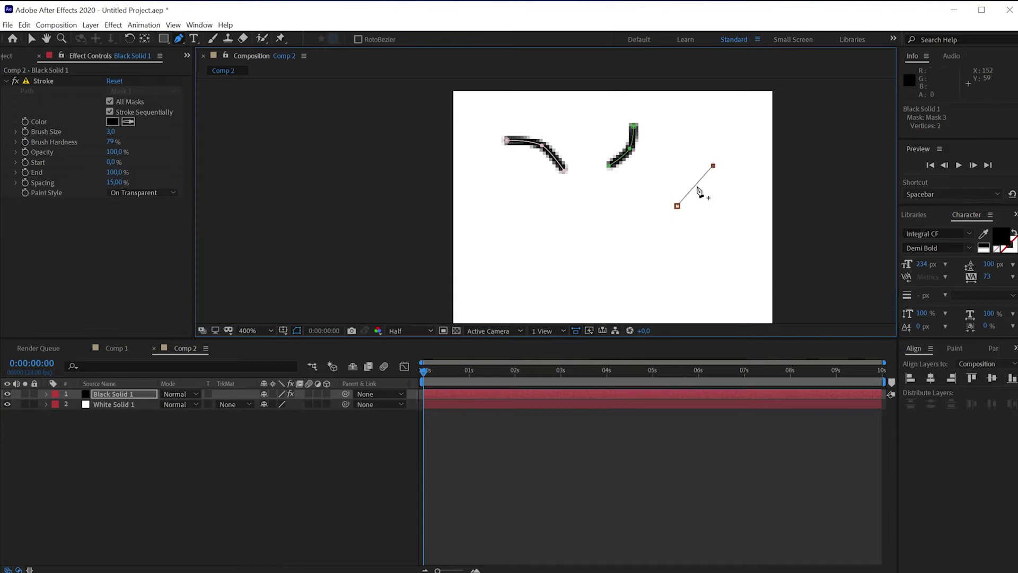
{"action": "scroll", "coordinate": [628, 249], "scroll_direction": "down", "scroll_amount": 2}
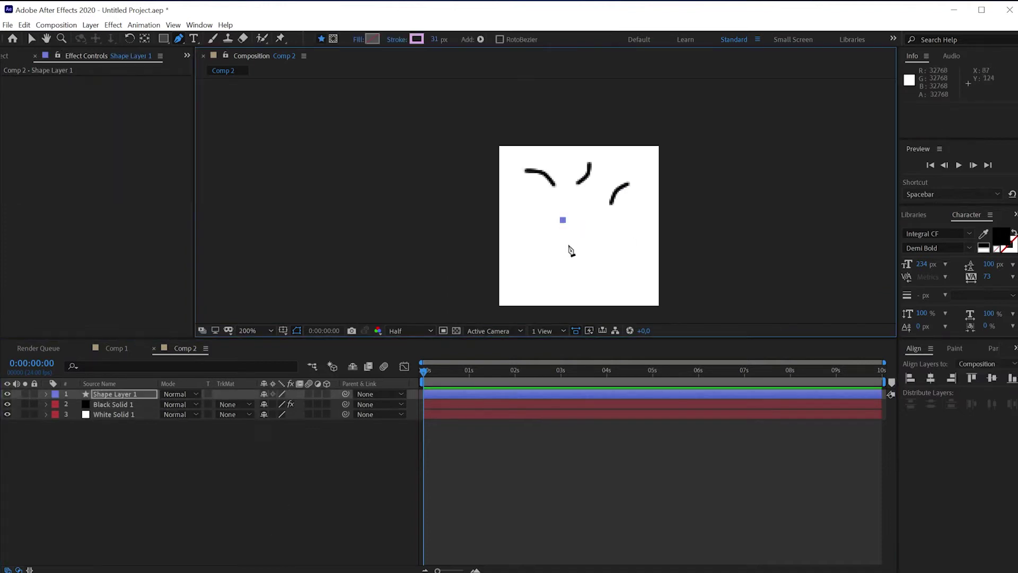
Draw a fourth curved mask stroke near the tile's centre.
{"action": "left_click", "coordinate": [143, 395]}
{"action": "left_click", "coordinate": [572, 216]}
{"action": "left_click", "coordinate": [564, 243]}
{"action": "left_click", "coordinate": [567, 231]}
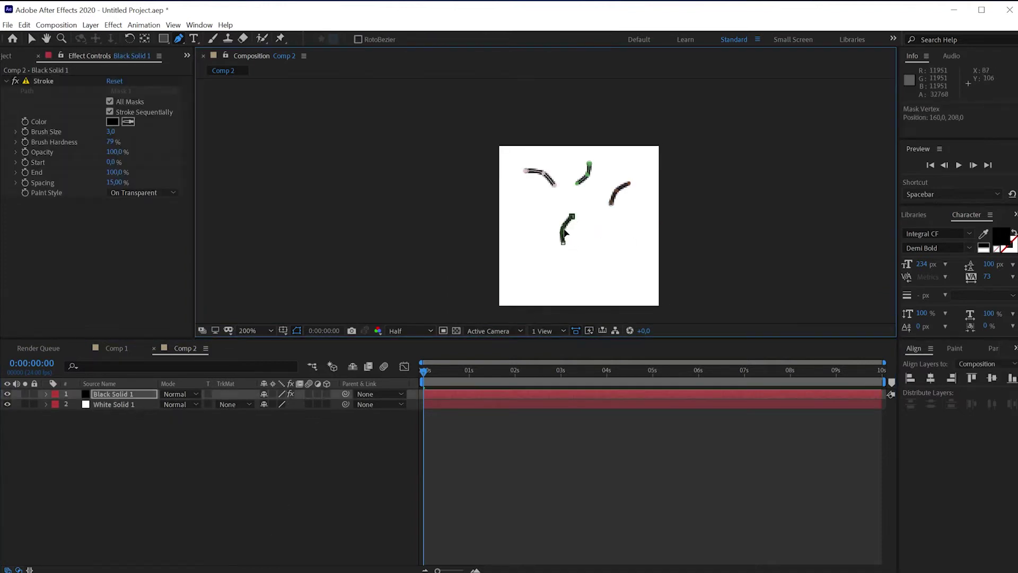
{"action": "key", "text": "ctrl+shift+a"}
{"action": "left_click", "coordinate": [603, 228]}
{"action": "key", "text": "ctrl+z"}
Draw a fifth stroke at lower right and a sixth along the bottom.
{"action": "left_click", "coordinate": [129, 399]}
{"action": "left_click", "coordinate": [611, 244]}
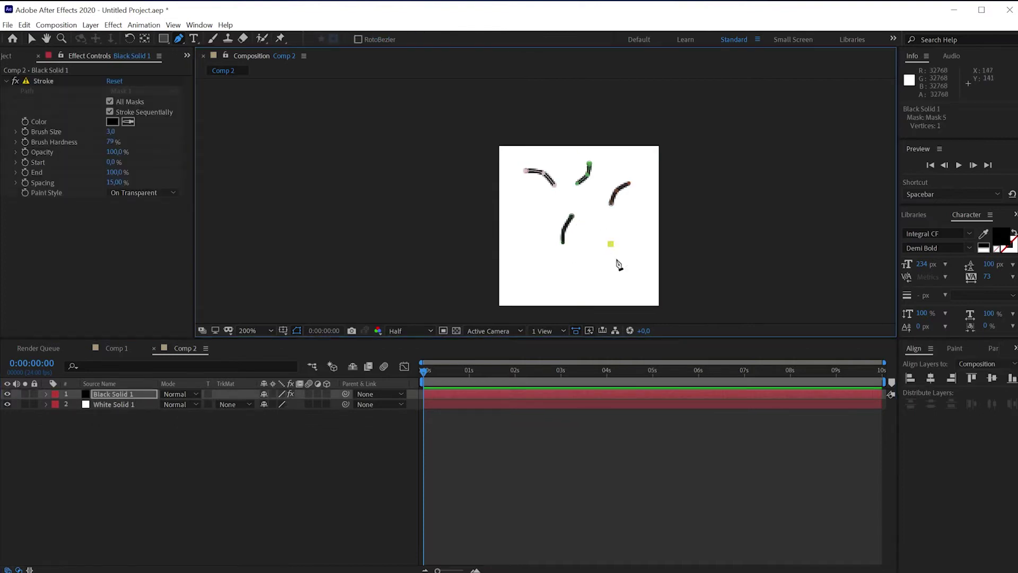
{"action": "left_click", "coordinate": [369, 464]}
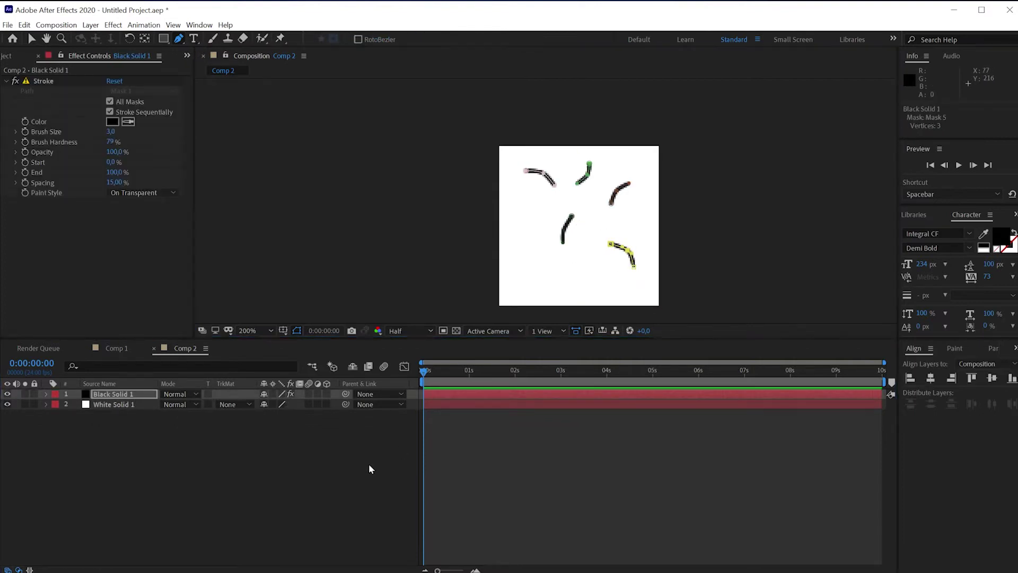
{"action": "left_click", "coordinate": [591, 272]}
{"action": "left_click", "coordinate": [125, 403]}
{"action": "key", "text": "ctrl+z"}
{"action": "left_click", "coordinate": [611, 278]}
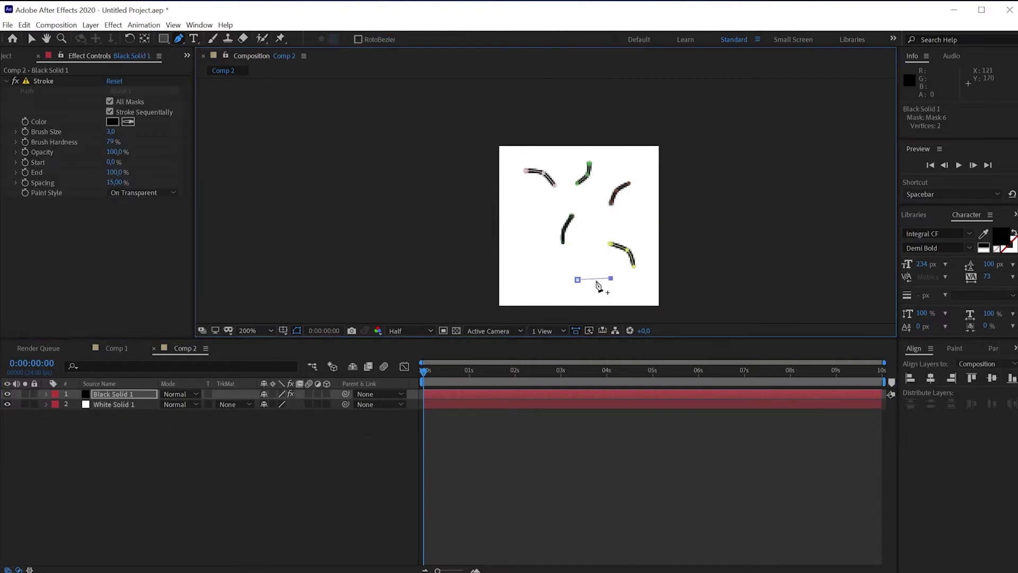
{"action": "key", "text": "ctrl+shift+a"}
Draw a curved seventh stroke at the lower left of the tile.
{"action": "left_click", "coordinate": [521, 246]}
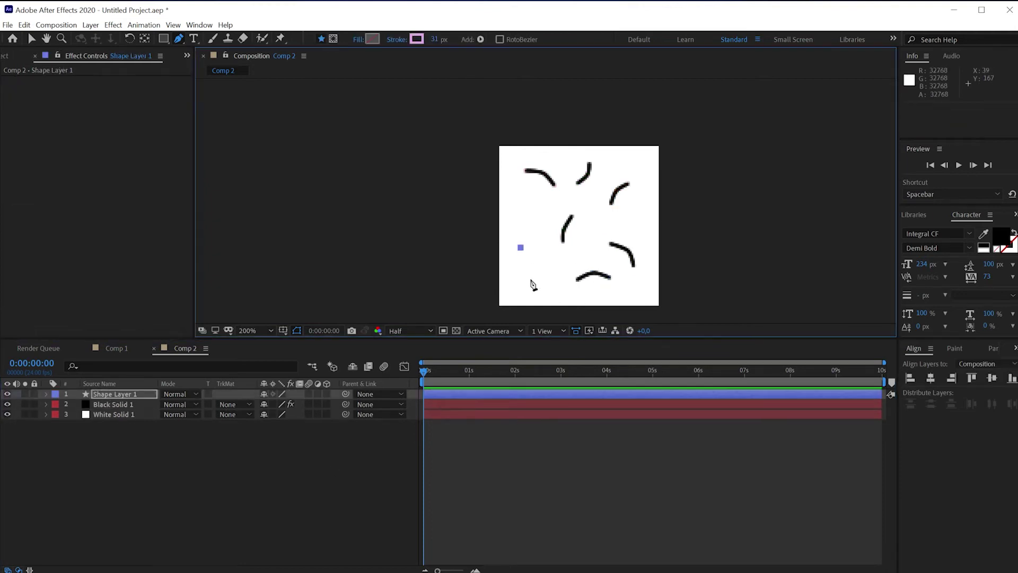
{"action": "left_click", "coordinate": [139, 401]}
{"action": "key", "text": "ctrl+z"}
{"action": "left_click_drag", "start_coordinate": [523, 261], "coordinate": [532, 281]}
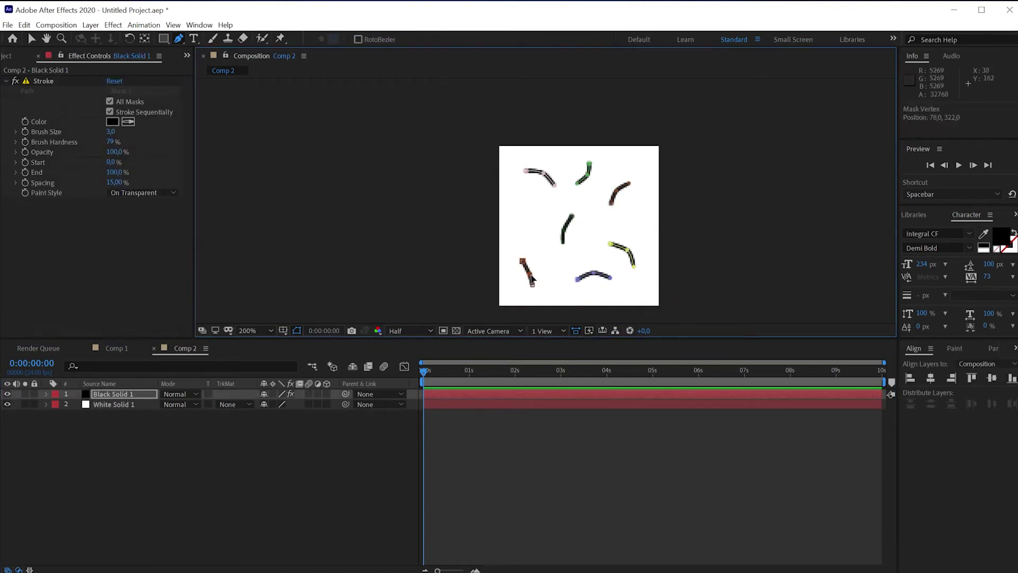
Set the Stroke's Brush Hardness to 100% and return to Comp 1.
{"action": "left_click", "coordinate": [118, 394]}
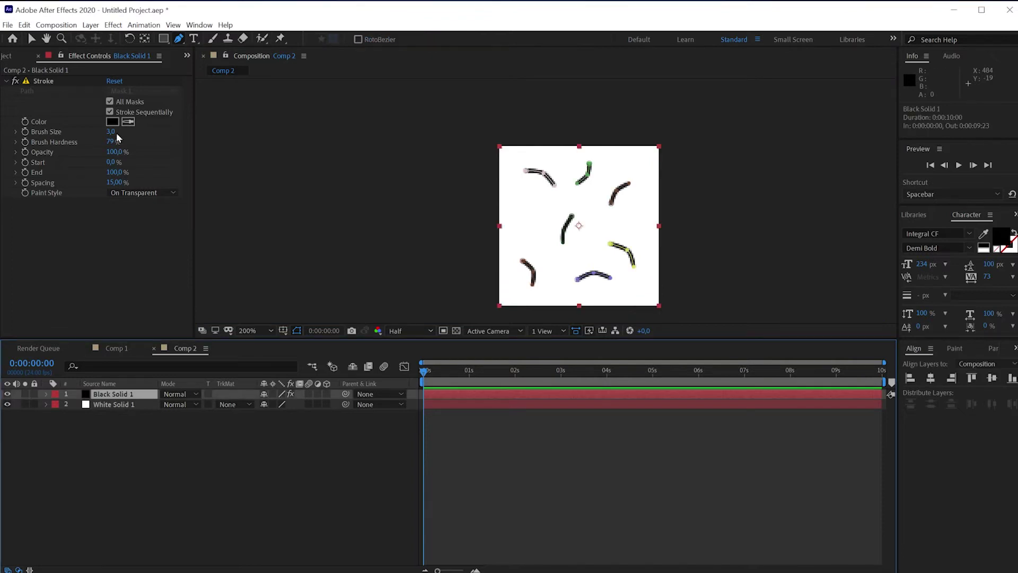
{"action": "left_click_drag", "start_coordinate": [111, 141], "coordinate": [138, 141]}
{"action": "left_click", "coordinate": [248, 479]}
{"action": "left_click", "coordinate": [117, 347]}
Place Comp 2 in Comp 1 and apply CC RepeTile with all expansions at 2000.
{"action": "key", "text": "ctrl+0"}
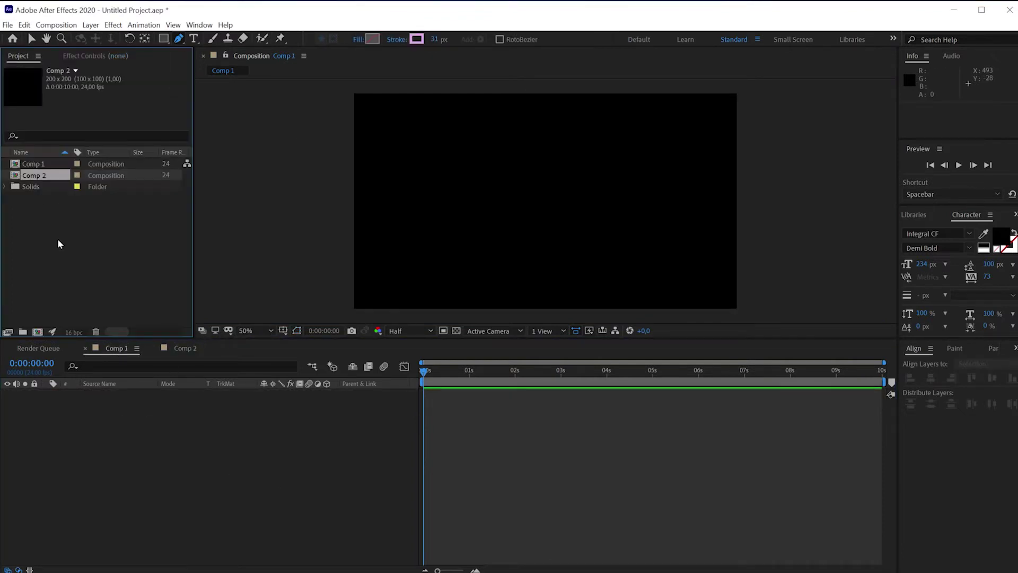
{"action": "left_click_drag", "start_coordinate": [31, 175], "coordinate": [106, 395]}
{"action": "key", "text": "ctrl+space"}
{"action": "type", "text": "cc rep"}
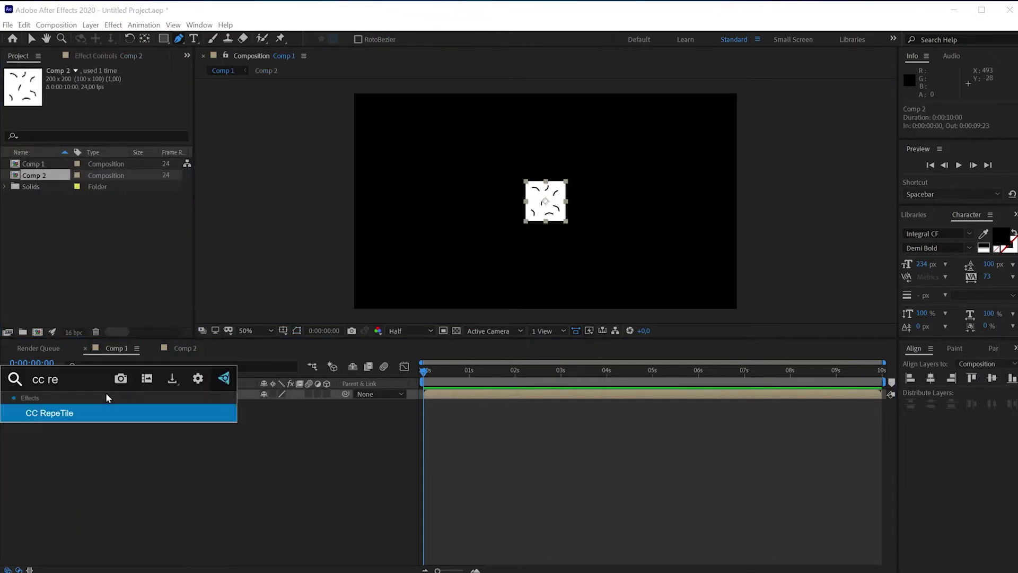
{"action": "key", "text": "Return"}
{"action": "key", "text": "Tab"}
{"action": "type", "text": "2000"}
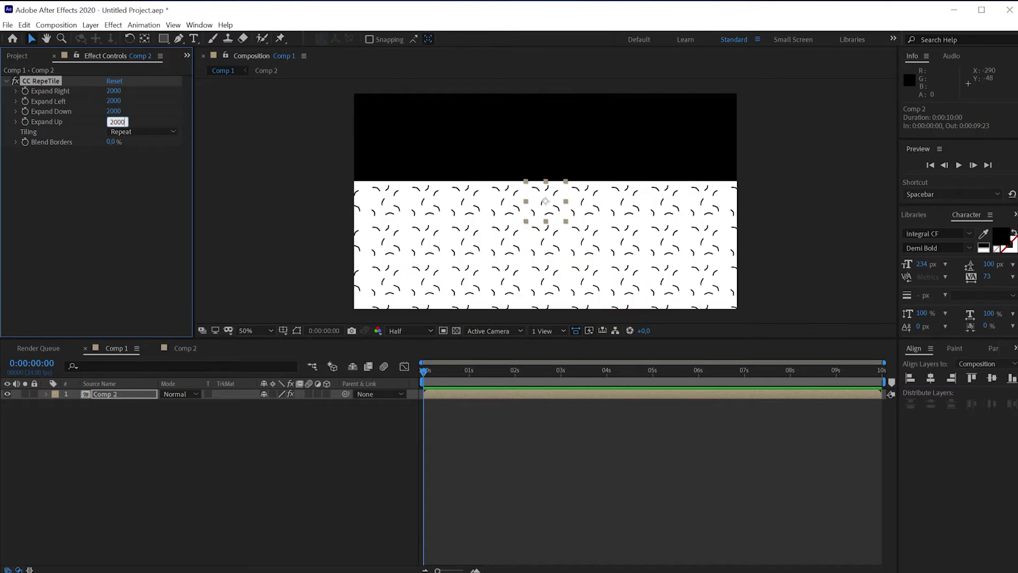
{"action": "type", "text": "\t2000\t2000"}
Try several CC RepeTile tiling modes, settling on Repeat.
{"action": "left_click", "coordinate": [158, 132]}
{"action": "left_click", "coordinate": [154, 136]}
{"action": "left_click", "coordinate": [154, 134]}
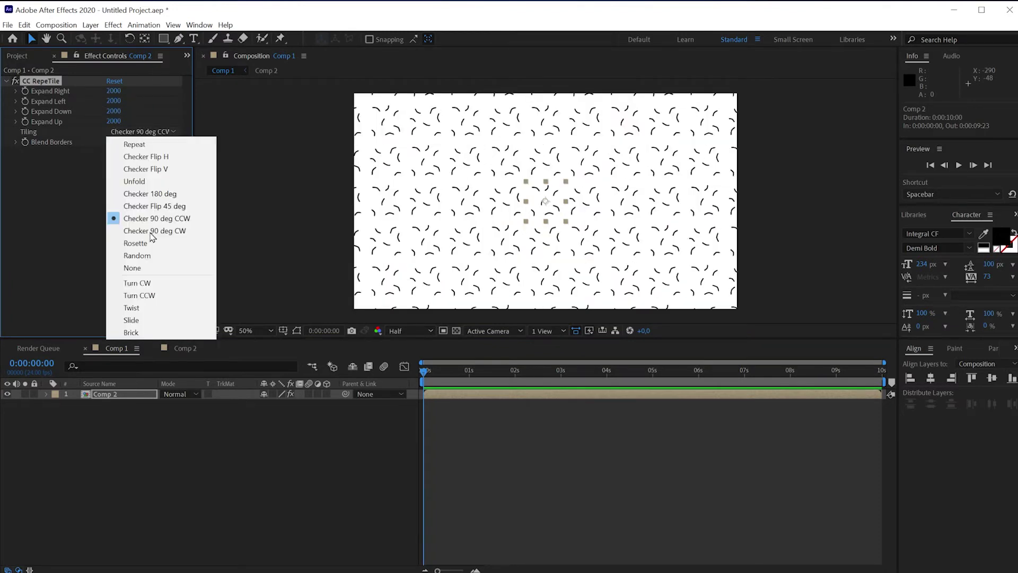
{"action": "left_click", "coordinate": [153, 260]}
{"action": "left_click", "coordinate": [153, 132]}
{"action": "left_click", "coordinate": [138, 144]}
Apply Offset to the tiled layer and preview the pattern shifting over time.
{"action": "key", "text": "ctrl+space"}
{"action": "type", "text": "of"}
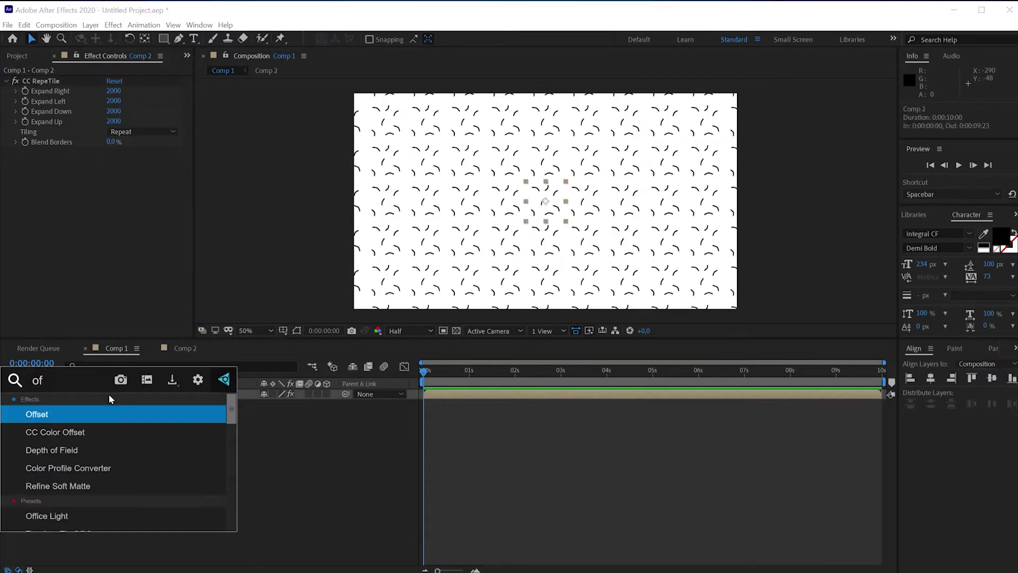
{"action": "key", "text": "Return"}
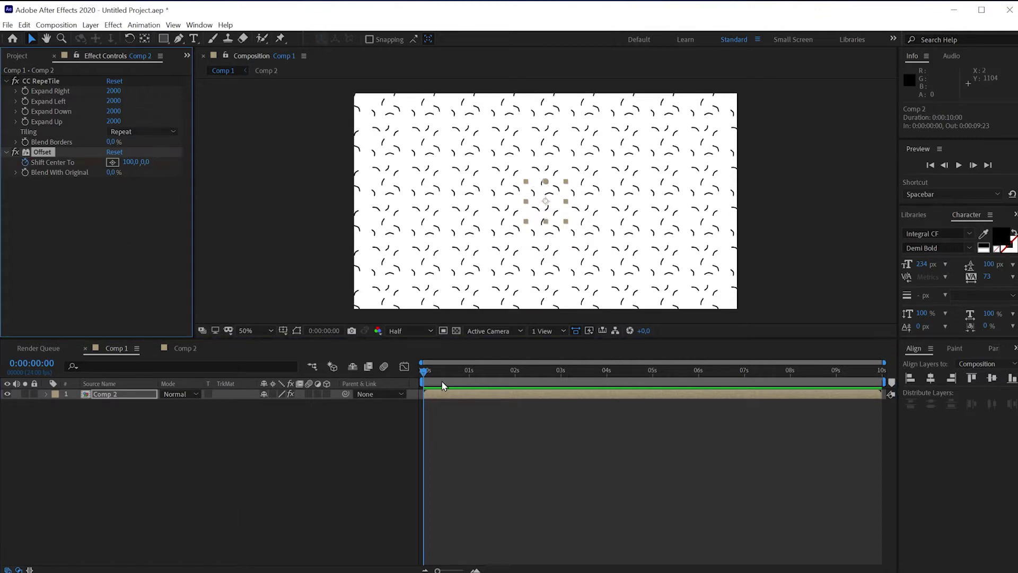
{"action": "left_click_drag", "start_coordinate": [444, 386], "coordinate": [763, 389]}
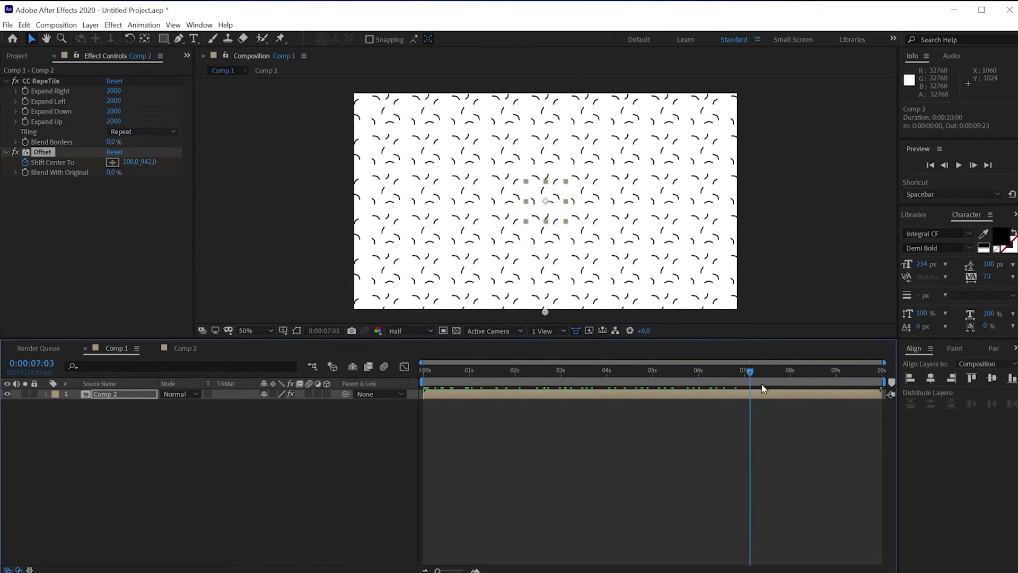
Open the Composition Settings for a new Comp 3.
{"action": "key", "text": "Home"}
{"action": "left_click", "coordinate": [66, 424]}
{"action": "left_click", "coordinate": [17, 56]}
{"action": "key", "text": "ctrl+n"}
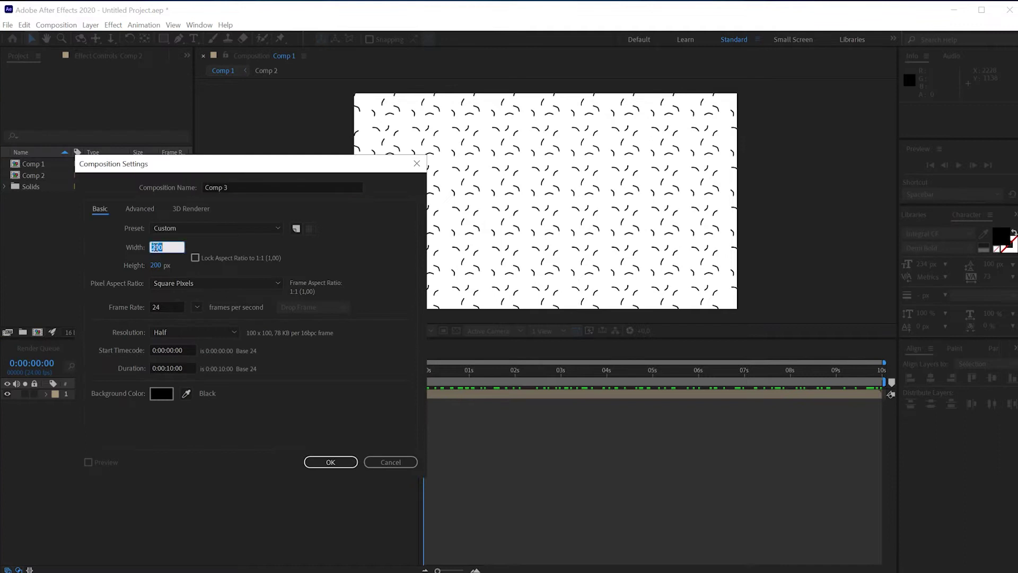
Create the 400×400 comp with a 200×200 light grey (bebebe) solid.
{"action": "left_click", "coordinate": [331, 462]}
{"action": "key", "text": "ctrl+y"}
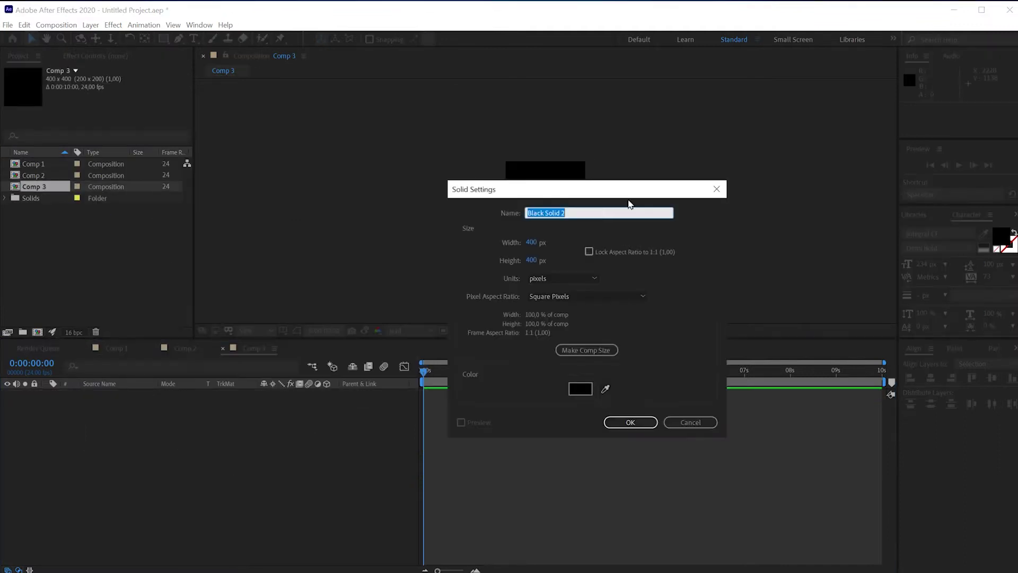
{"action": "left_click", "coordinate": [551, 243]}
{"action": "type", "text": "2"}
{"action": "left_click", "coordinate": [580, 389]}
{"action": "type", "text": "bebebe"}
{"action": "key", "text": "Return"}
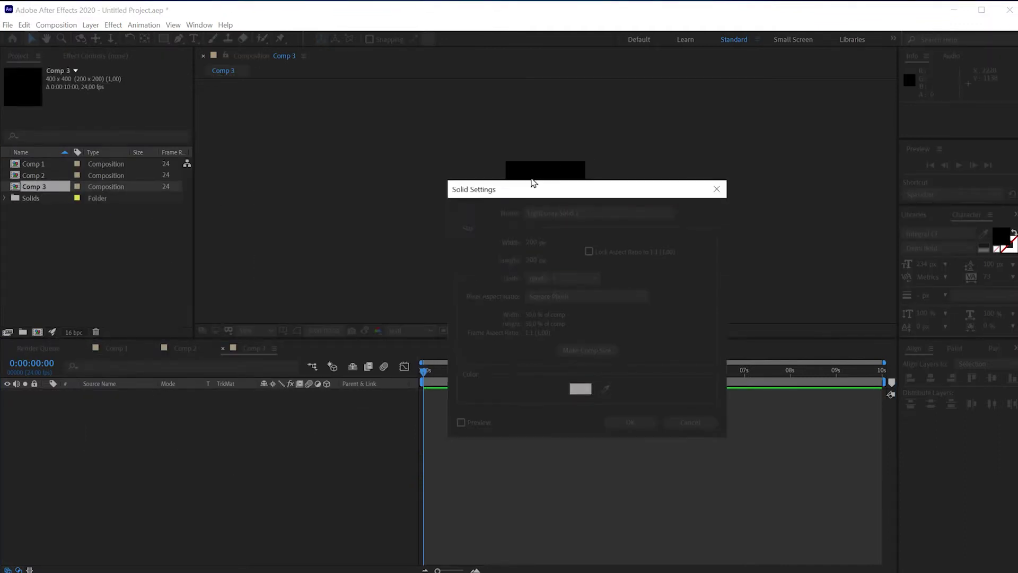
{"action": "key", "text": "Return"}
Open the Align panel and align the grey square to the top-left corner.
{"action": "left_click", "coordinate": [56, 25]}
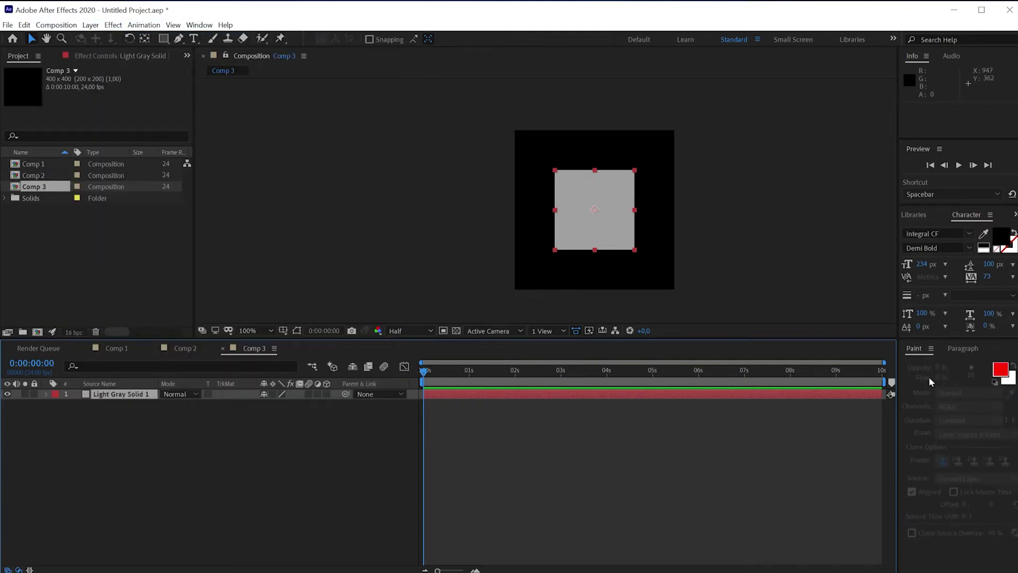
{"action": "left_click", "coordinate": [198, 25]}
{"action": "left_click", "coordinate": [233, 331]}
{"action": "left_click", "coordinate": [911, 377]}
{"action": "left_click", "coordinate": [971, 377]}
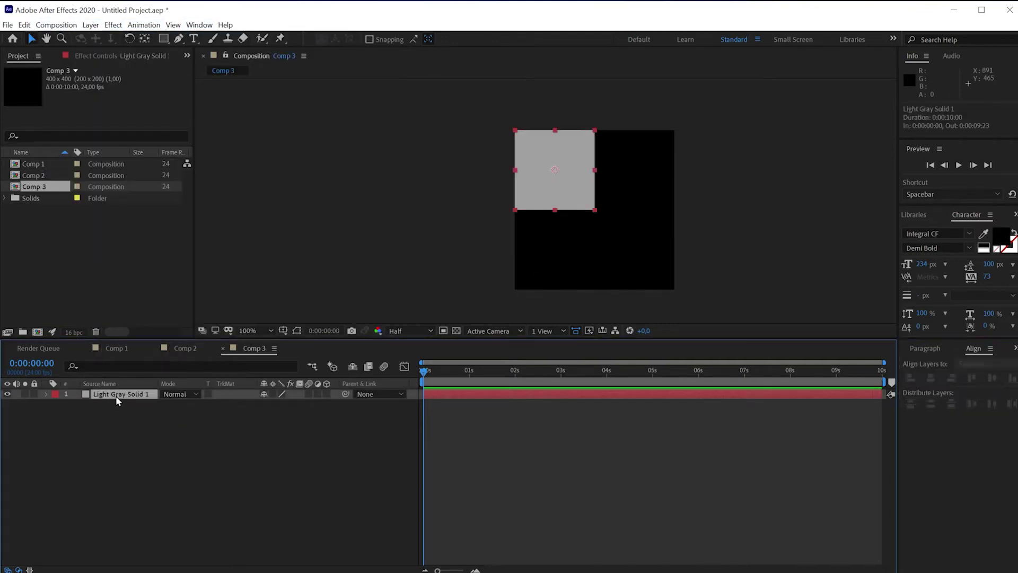
Duplicate the grey square and align the copy to the top-right corner.
{"action": "right_click", "coordinate": [121, 394]}
{"action": "key", "text": "Escape"}
{"action": "key", "text": "ctrl+d"}
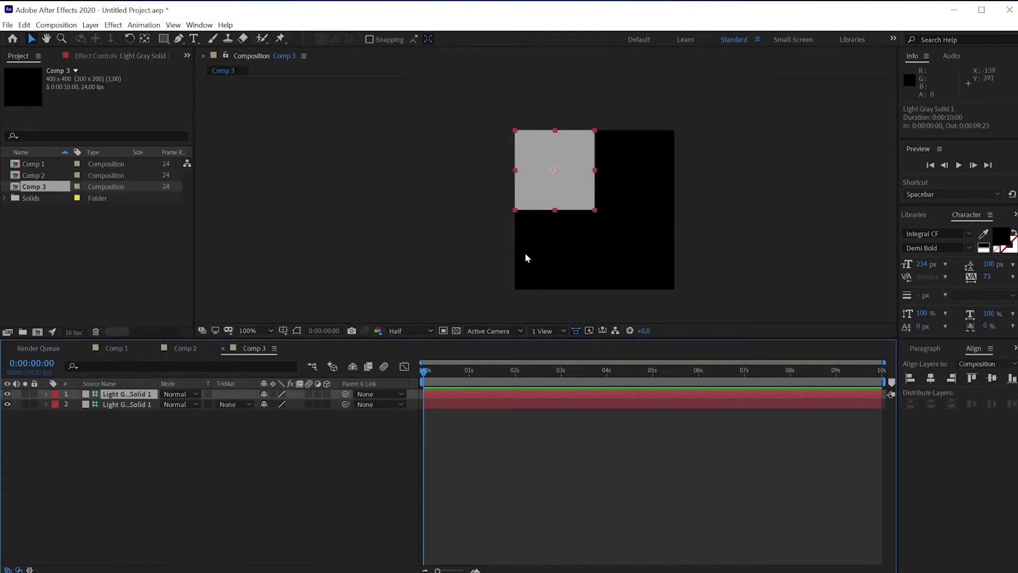
{"action": "left_click", "coordinate": [1010, 380]}
{"action": "left_click", "coordinate": [952, 378]}
{"action": "left_click", "coordinate": [973, 378]}
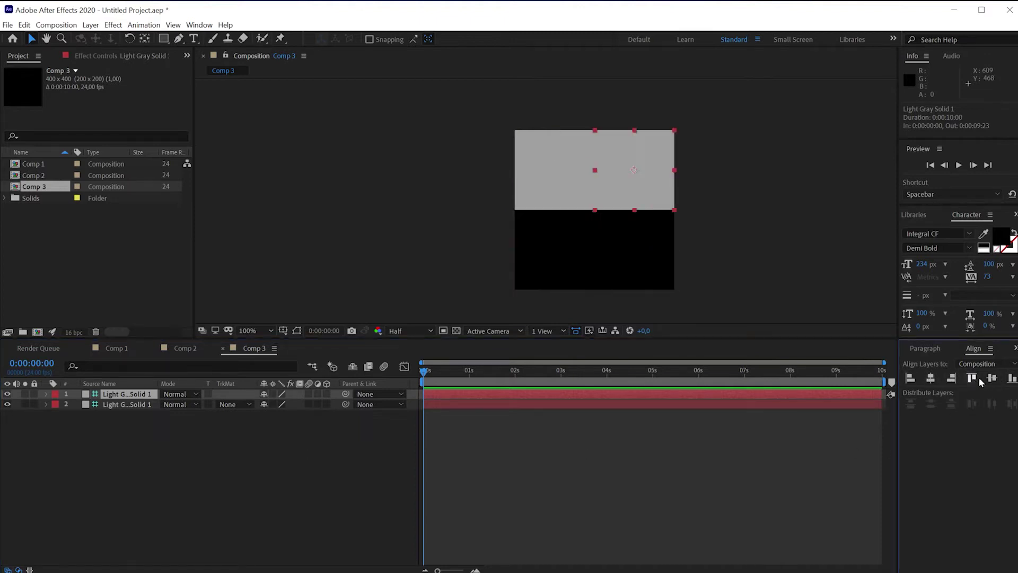
Duplicate squares to fill the bottom-right and remaining empty corner.
{"action": "left_click", "coordinate": [134, 395]}
{"action": "key", "text": "ctrl+d"}
{"action": "left_click", "coordinate": [992, 378]}
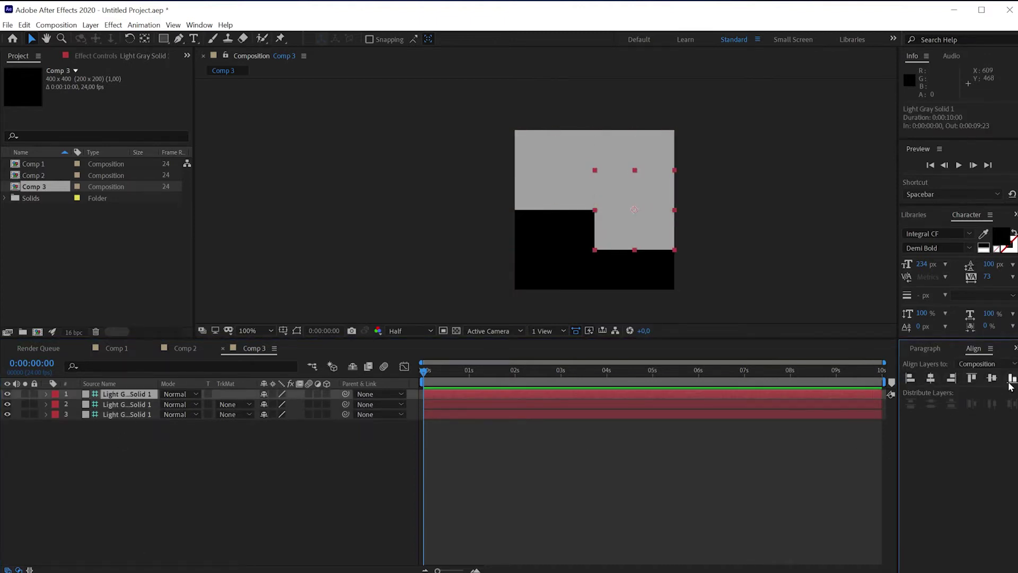
{"action": "left_click", "coordinate": [1012, 379]}
{"action": "left_click", "coordinate": [135, 394]}
{"action": "key", "text": "ctrl+d"}
{"action": "left_click", "coordinate": [119, 425]}
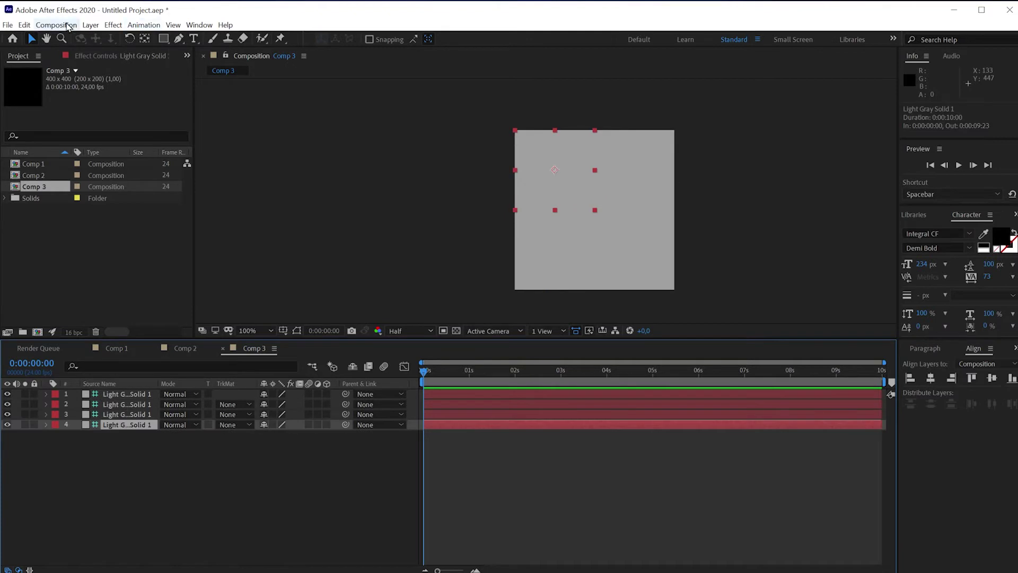
Recolour the top-left square white in its Solid Settings.
{"action": "key", "text": "ctrl+shift+y"}
{"action": "left_click", "coordinate": [758, 482]}
{"action": "left_click", "coordinate": [257, 130]}
{"action": "key", "text": "Return"}
{"action": "key", "text": "Return"}
Recolour the bottom-right square near-white and deselect all layers.
{"action": "left_click", "coordinate": [132, 405]}
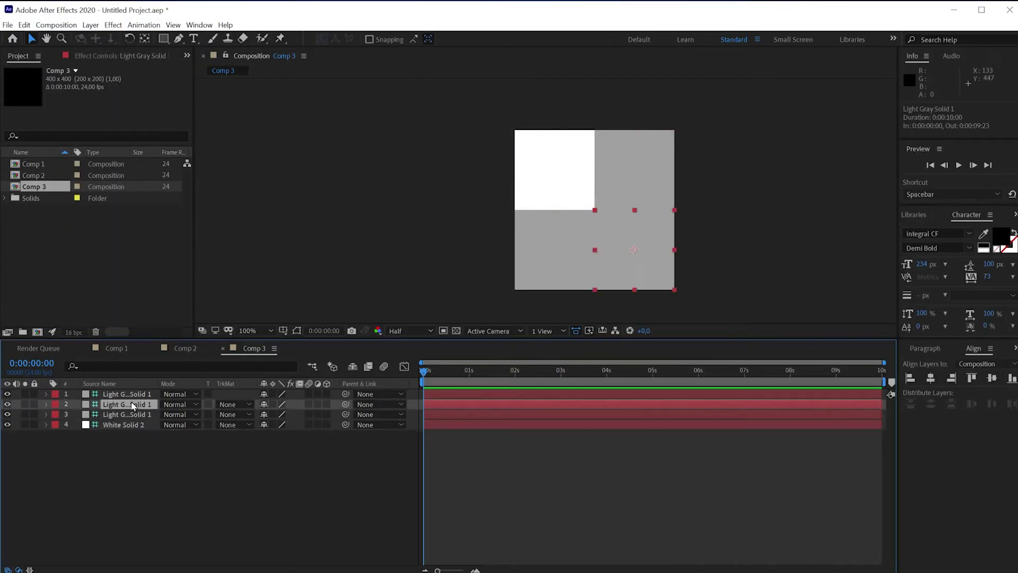
{"action": "key", "text": "ctrl+shift+y"}
{"action": "left_click", "coordinate": [757, 480]}
{"action": "left_click", "coordinate": [258, 131]}
{"action": "key", "text": "Return"}
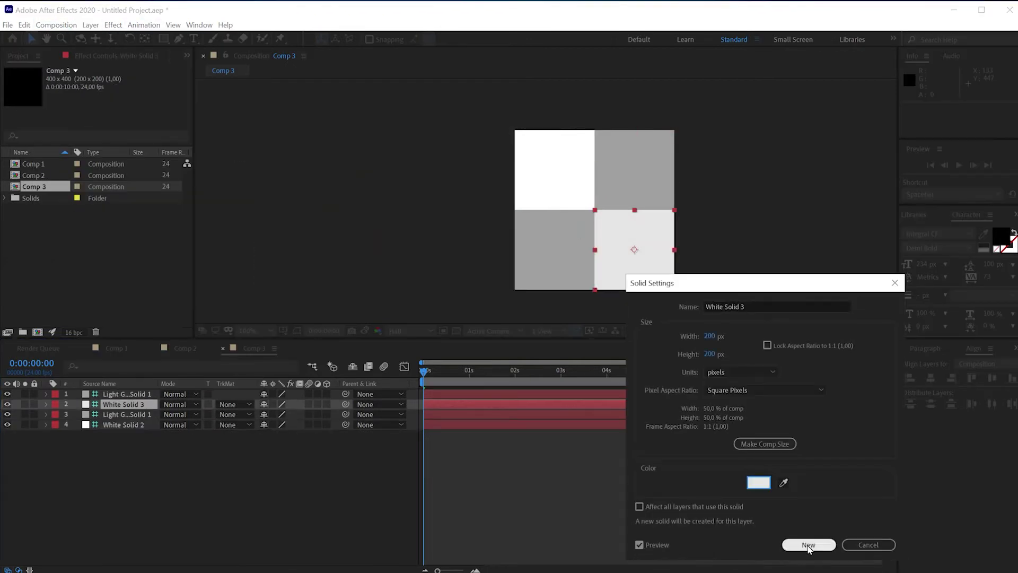
{"action": "key", "text": "Return"}
{"action": "left_click", "coordinate": [552, 164]}
{"action": "key", "text": "period"}
{"action": "key", "text": "g"}
{"action": "left_click", "coordinate": [129, 492]}
Draw a triangle on the top-left square with a yellow fill and a 2 px black (000000) outline.
{"action": "right_click", "coordinate": [129, 492]}
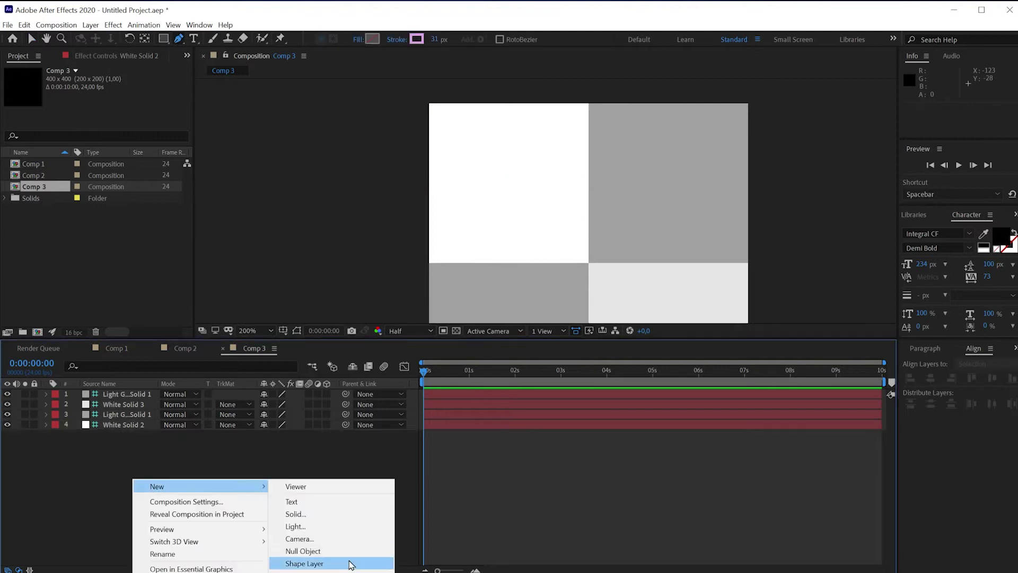
{"action": "left_click", "coordinate": [352, 559]}
{"action": "left_click", "coordinate": [454, 239]}
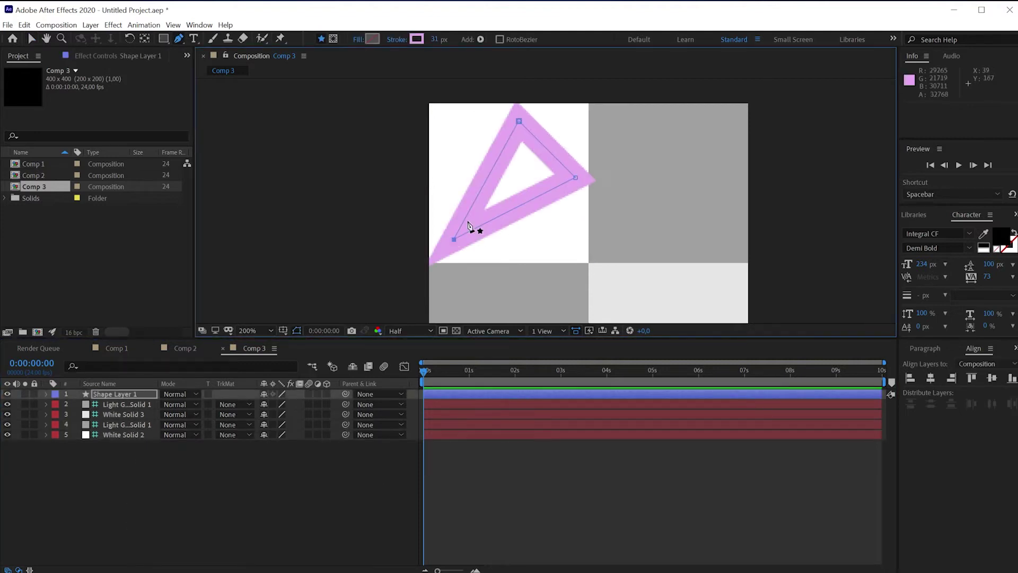
{"action": "left_click", "coordinate": [359, 39]}
{"action": "left_click", "coordinate": [719, 391]}
{"action": "key", "text": "Return"}
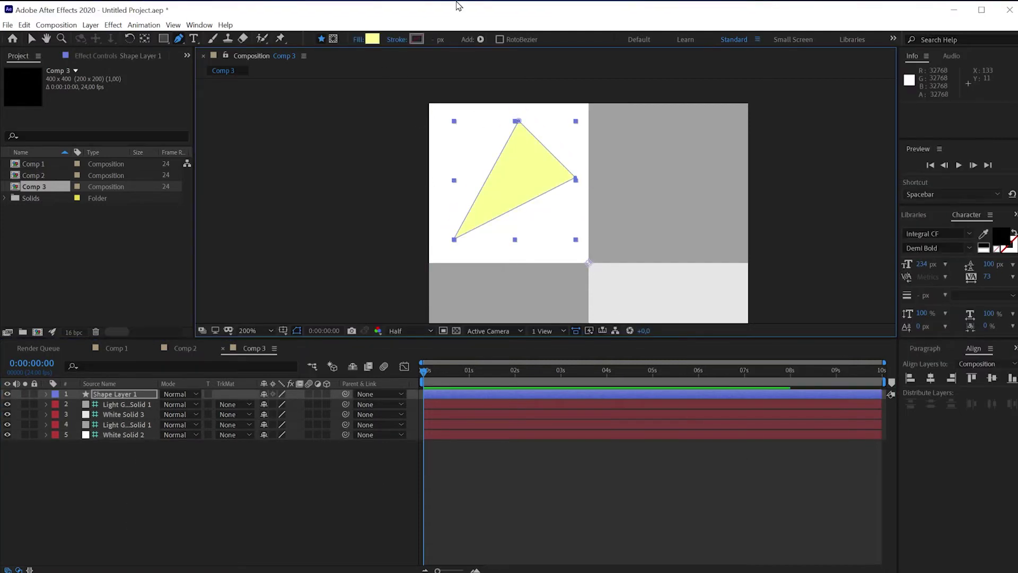
{"action": "left_click", "coordinate": [416, 39]}
{"action": "type", "text": "000000"}
{"action": "left_click", "coordinate": [517, 130]}
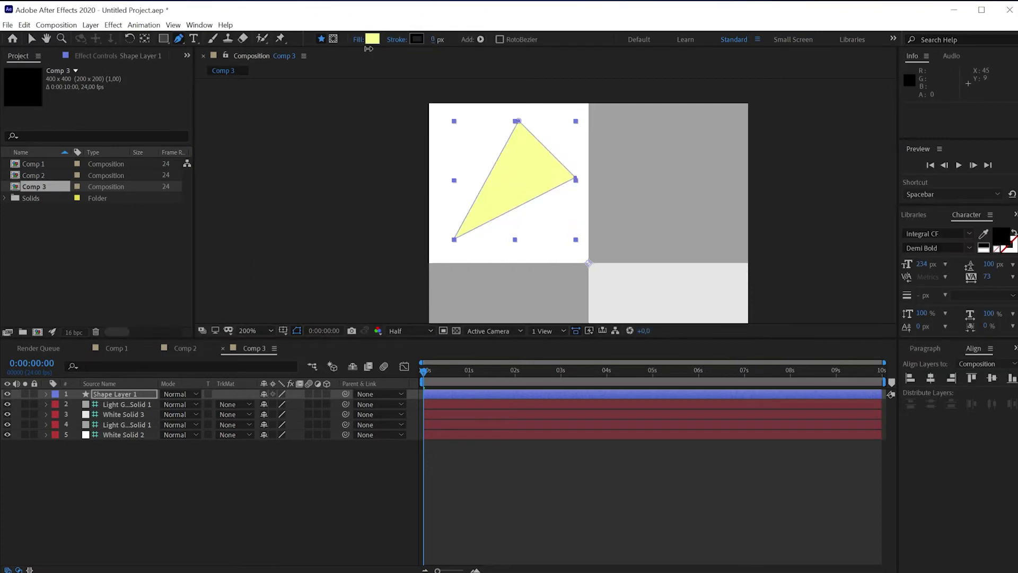
{"action": "left_click", "coordinate": [435, 39]}
{"action": "type", "text": "2"}
{"action": "left_click", "coordinate": [245, 518]}
Draw a blue-filled circle on the bottom-left grey square and nudge it up and left.
{"action": "left_click_drag", "start_coordinate": [623, 174], "coordinate": [627, 150]}
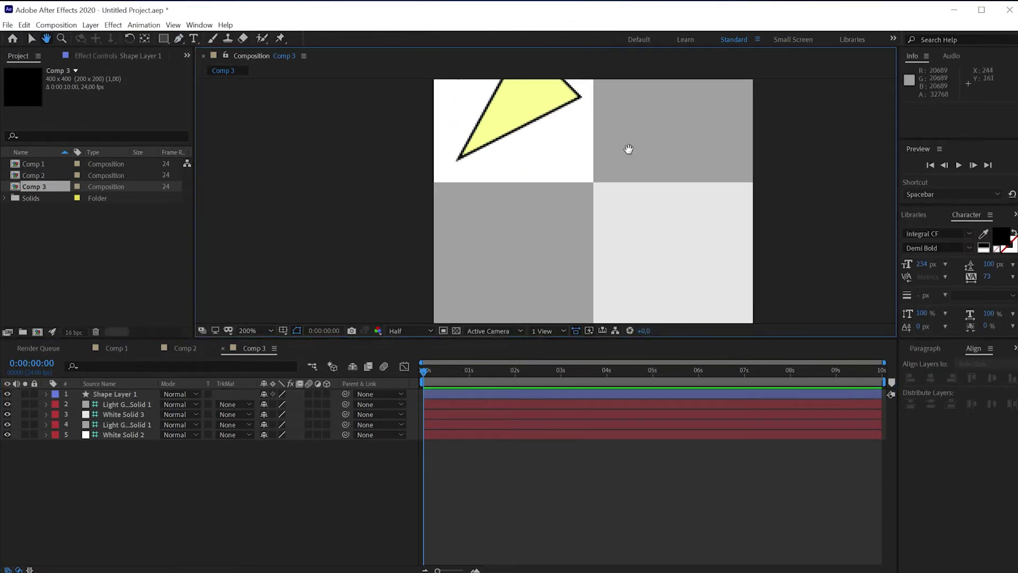
{"action": "right_click", "coordinate": [159, 488]}
{"action": "left_click", "coordinate": [329, 571]}
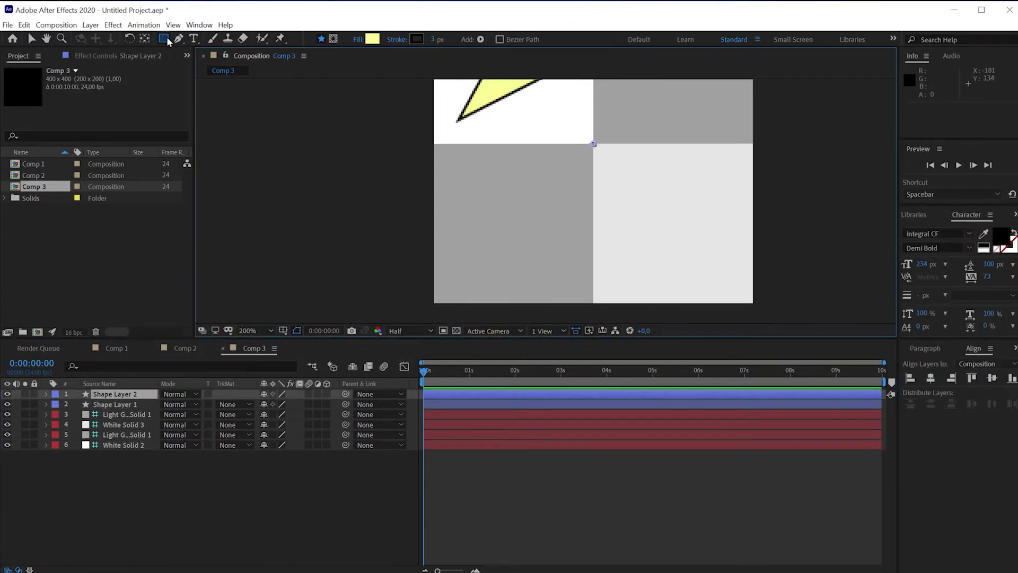
{"action": "left_click", "coordinate": [373, 39]}
{"action": "left_click", "coordinate": [424, 184]}
{"action": "left_click_drag", "start_coordinate": [427, 187], "coordinate": [427, 189]}
{"action": "left_click", "coordinate": [506, 135]}
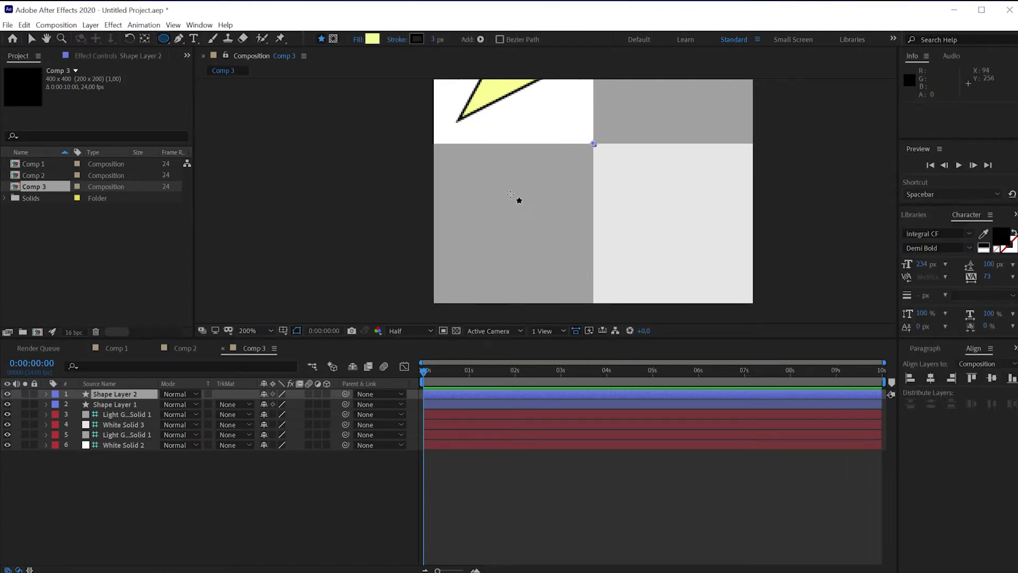
{"action": "left_click_drag", "start_coordinate": [487, 197], "coordinate": [595, 305]}
{"action": "key", "text": "v"}
{"action": "left_click_drag", "start_coordinate": [568, 244], "coordinate": [539, 211]}
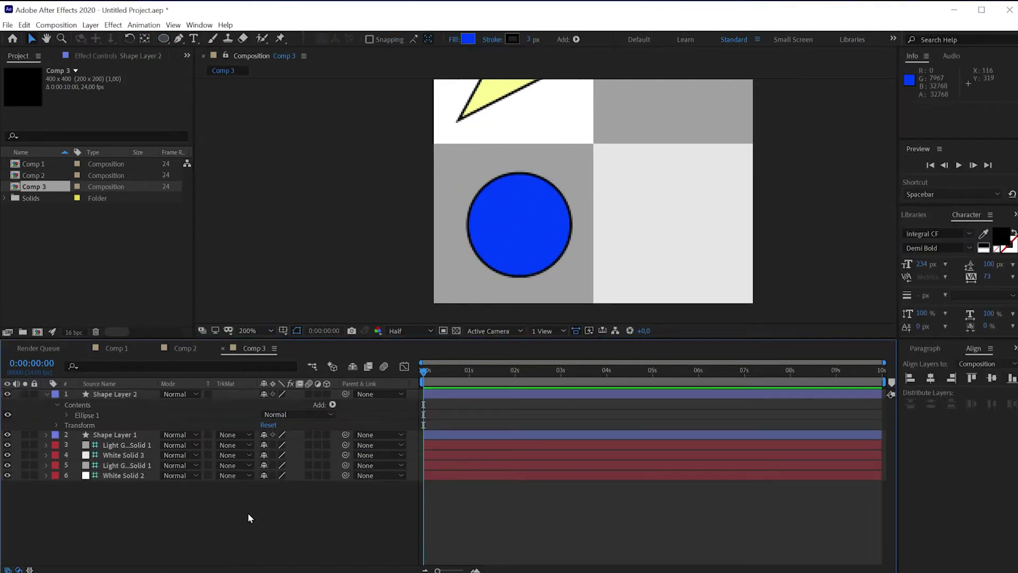
Keyframe the triangle's rotation at 20° and −20°, centre its anchor point, and preview the rocking.
{"action": "left_click", "coordinate": [129, 404]}
{"action": "key", "text": "r"}
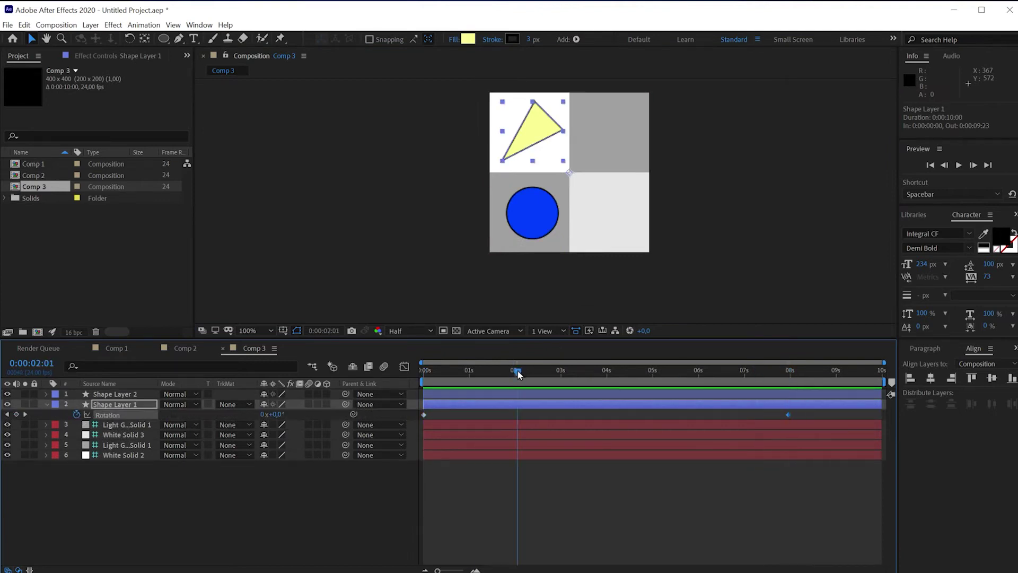
{"action": "type", "text": "20"}
{"action": "key", "text": "Return"}
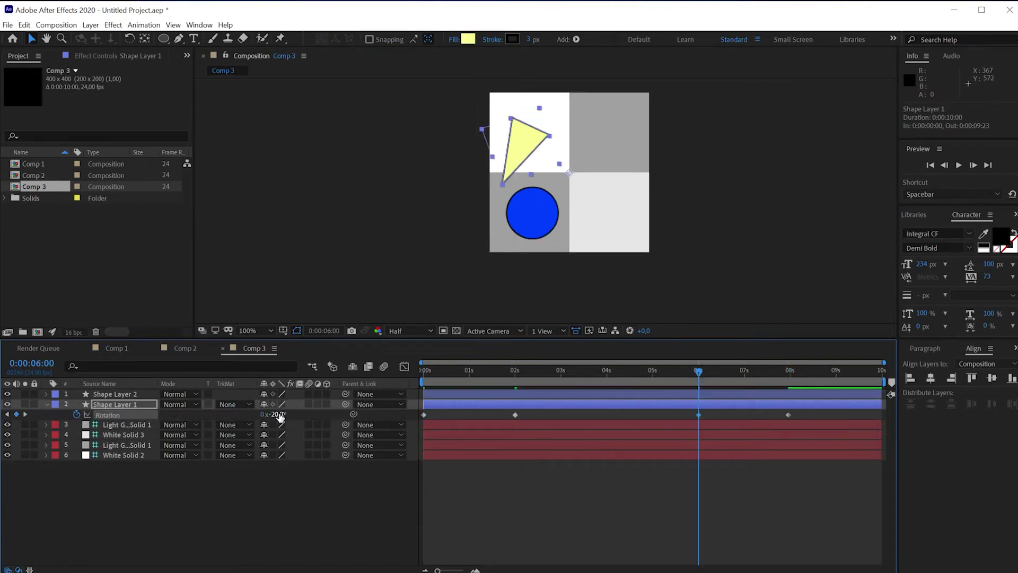
{"action": "left_click_drag", "start_coordinate": [282, 417], "coordinate": [260, 417]}
{"action": "key", "text": "y"}
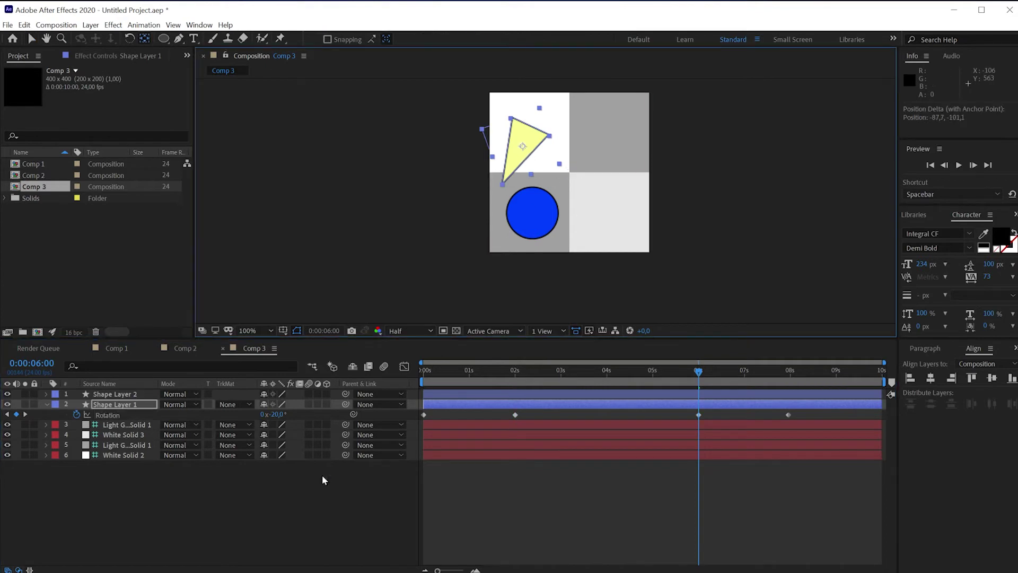
{"action": "left_click_drag", "start_coordinate": [699, 370], "coordinate": [423, 370]}
{"action": "key", "text": "v"}
{"action": "left_click_drag", "start_coordinate": [532, 144], "coordinate": [539, 134]}
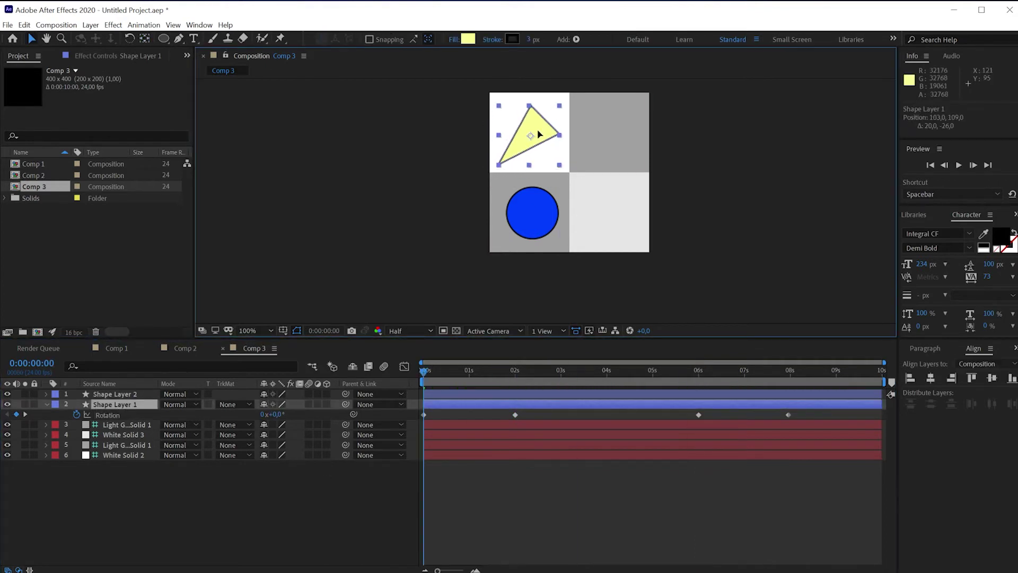
{"action": "left_click", "coordinate": [301, 487]}
{"action": "key", "text": "space"}
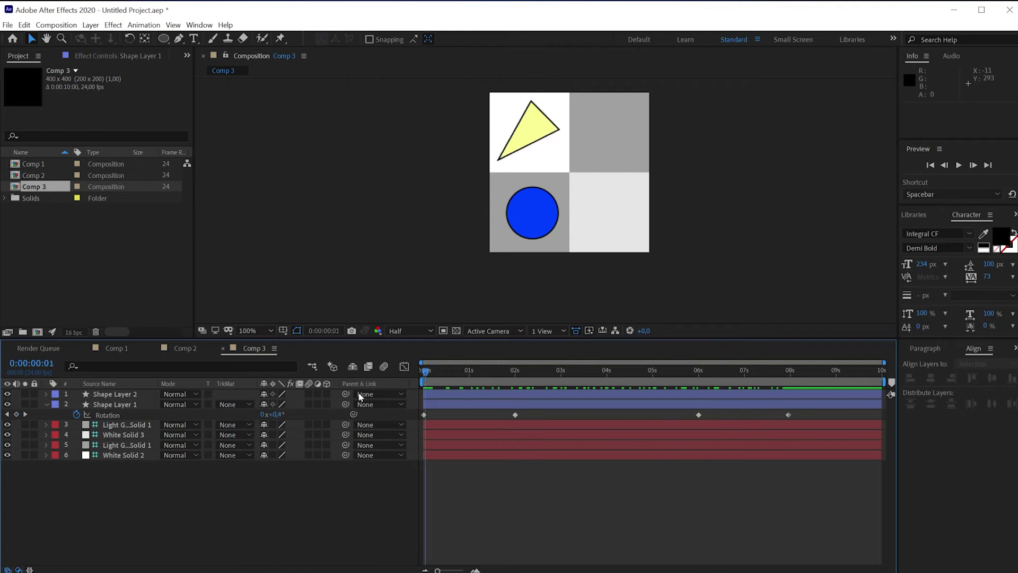
Add a wiggle(1,10) expression to the circle's Rotation and preview the result.
{"action": "left_click", "coordinate": [114, 395]}
{"action": "key", "text": "r"}
{"action": "key", "text": "alt+shift+equal"}
{"action": "type", "text": "w"}
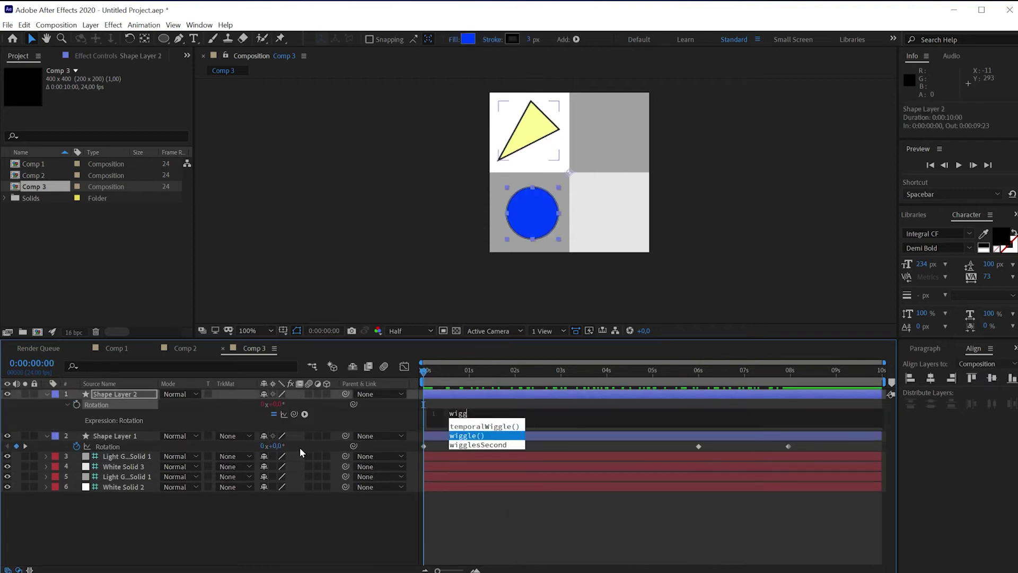
{"action": "type", "text": "ig"}
{"action": "key", "text": "Return"}
{"action": "type", "text": ",10"}
{"action": "left_click", "coordinate": [300, 447]}
{"action": "key", "text": "space"}
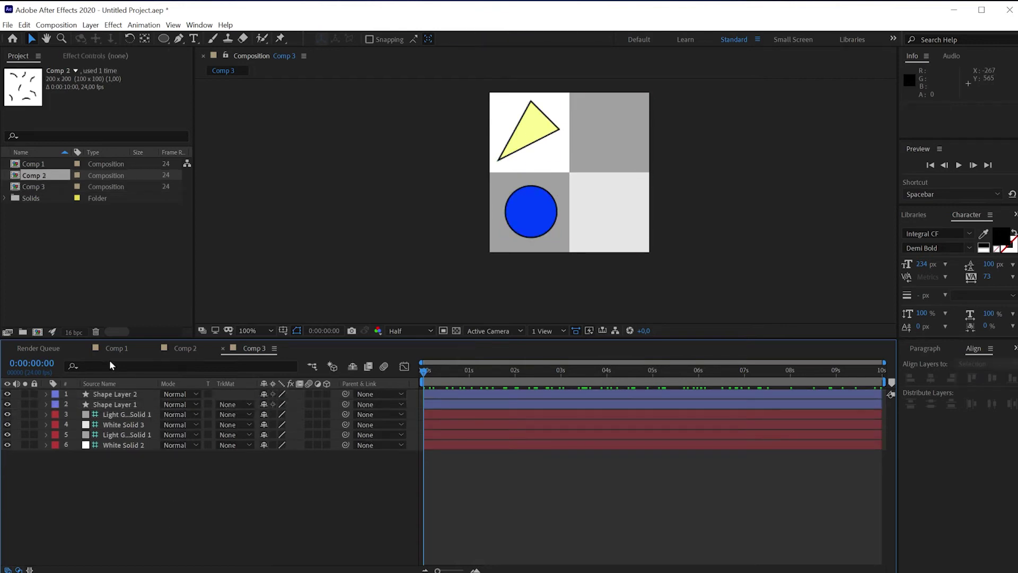
Nest Comp 3 inside Comp 1, then delete the triangle and circle layers in Comp 4.
{"action": "left_click", "coordinate": [117, 348]}
{"action": "left_click_drag", "start_coordinate": [32, 187], "coordinate": [91, 377]}
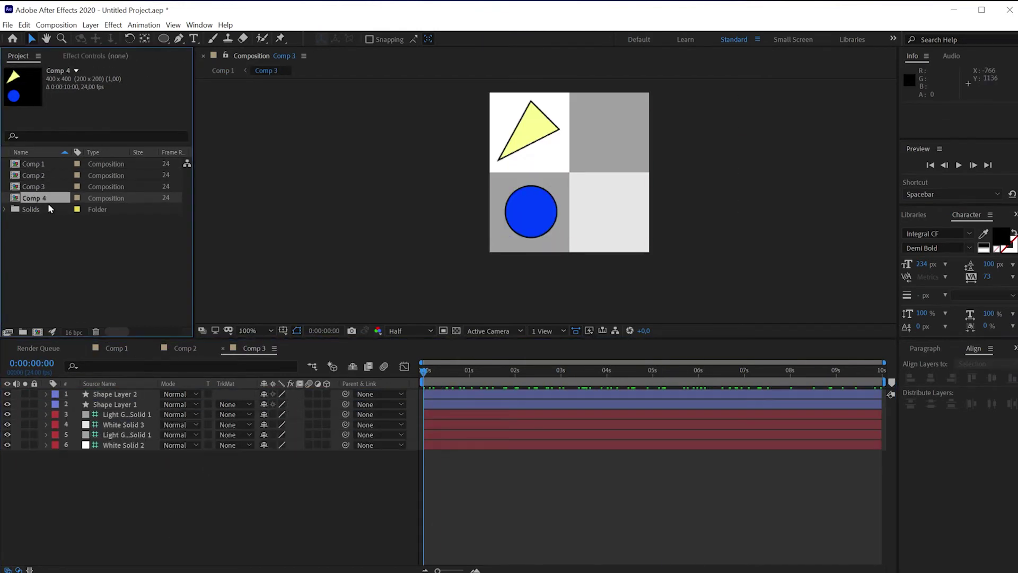
{"action": "left_click", "coordinate": [123, 404]}
{"action": "left_click", "coordinate": [114, 394], "text": "shift"}
{"action": "key", "text": "Delete"}
On a new shape layer with no fill, draw a circle in the bottom-right square.
{"action": "right_click", "coordinate": [101, 439]}
{"action": "mouse_move", "coordinate": [125, 448]}
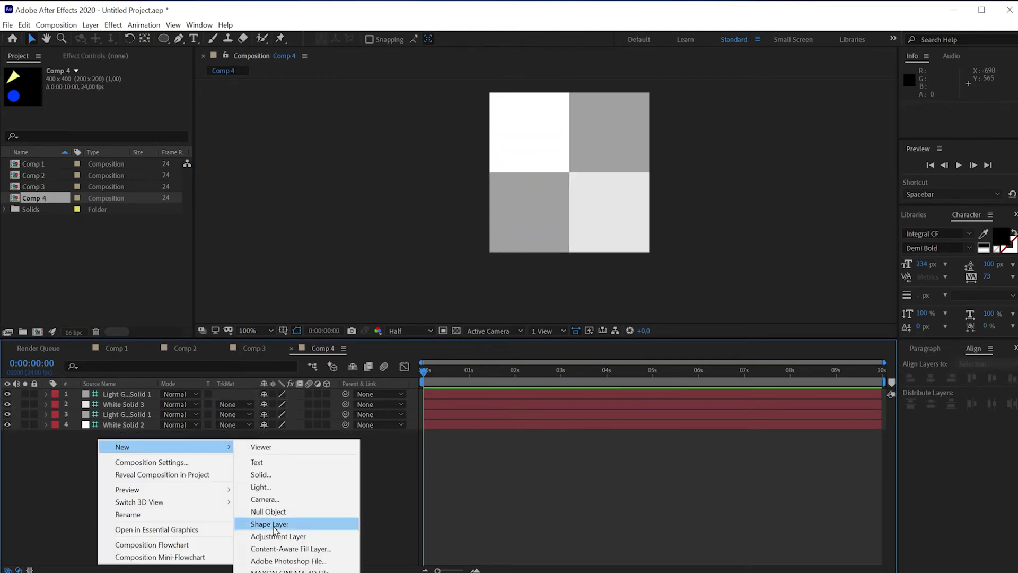
{"action": "left_click", "coordinate": [297, 522]}
{"action": "left_click", "coordinate": [358, 40]}
{"action": "left_click", "coordinate": [705, 391]}
{"action": "left_click", "coordinate": [746, 460]}
{"action": "left_click_drag", "start_coordinate": [587, 192], "coordinate": [634, 237]}
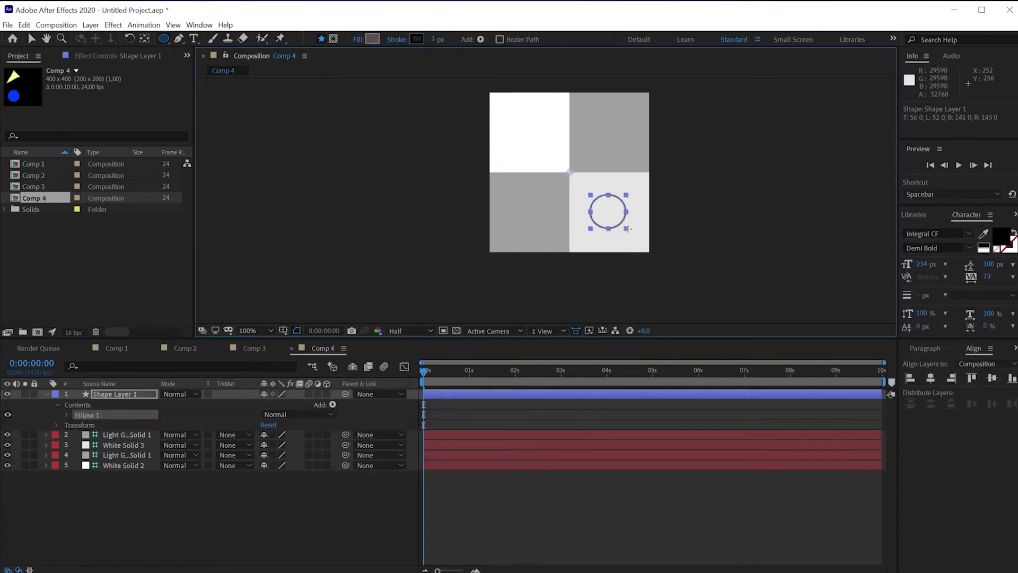
{"action": "key", "text": "ctrl+z"}
{"action": "left_click_drag", "start_coordinate": [588, 192], "coordinate": [629, 240]}
Thicken the circle's outline to 51 px and give it a blue outline colour.
{"action": "left_click_drag", "start_coordinate": [438, 42], "coordinate": [467, 41]}
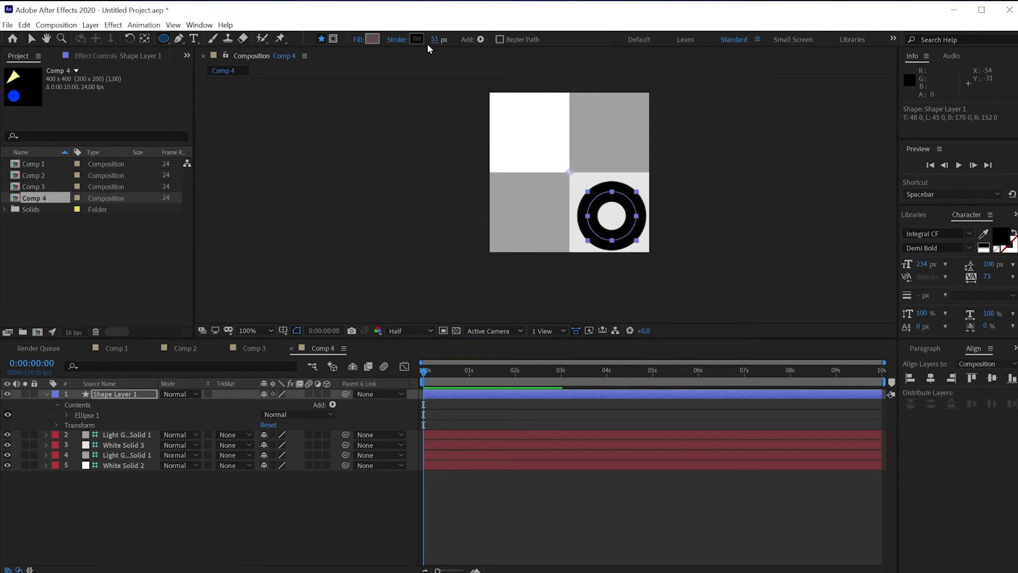
{"action": "left_click", "coordinate": [418, 39]}
{"action": "left_click", "coordinate": [387, 203]}
{"action": "left_click", "coordinate": [423, 214]}
{"action": "left_click_drag", "start_coordinate": [387, 209], "coordinate": [357, 131]}
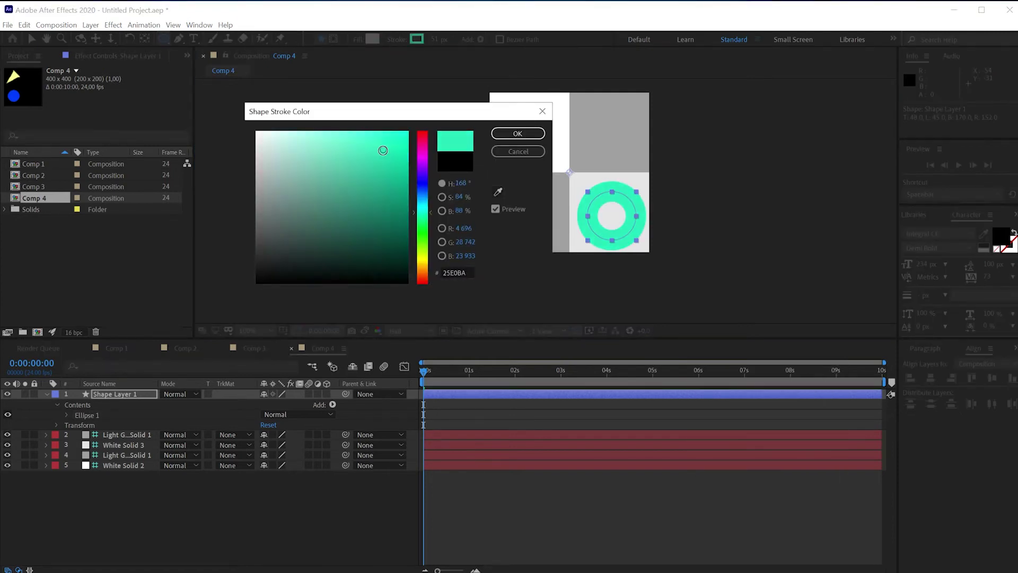
{"action": "left_click_drag", "start_coordinate": [425, 217], "coordinate": [426, 195]}
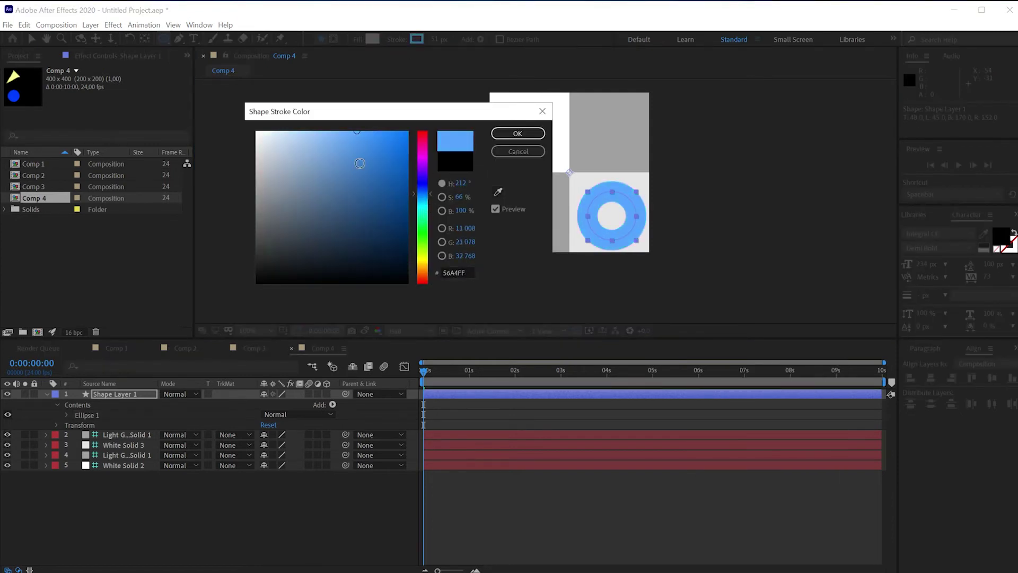
{"action": "left_click", "coordinate": [518, 133]}
Change the ring's outline colour to a slightly darkened coral orange.
{"action": "left_click", "coordinate": [113, 401]}
{"action": "left_click", "coordinate": [417, 39]}
{"action": "left_click_drag", "start_coordinate": [423, 248], "coordinate": [423, 271]}
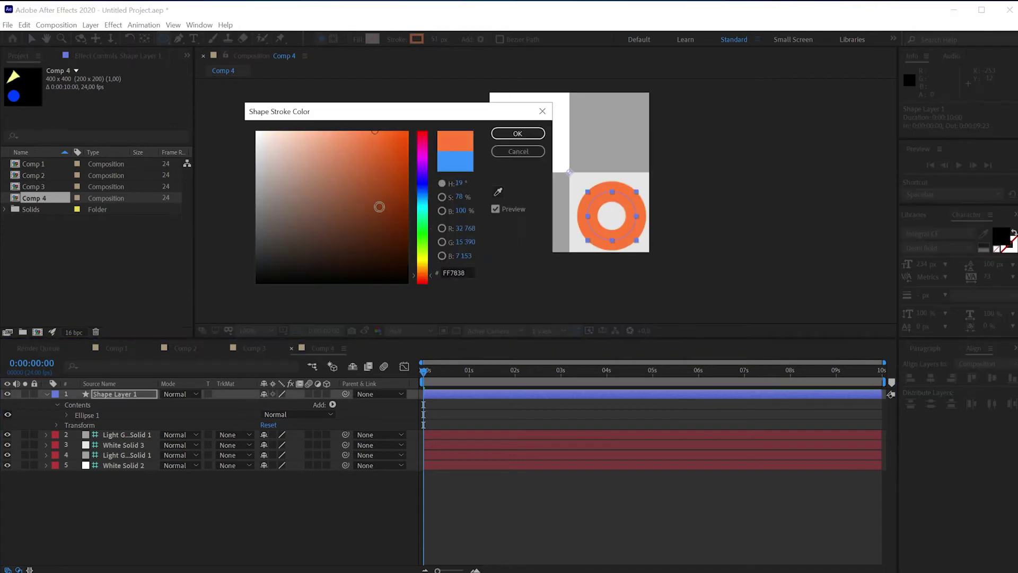
{"action": "left_click_drag", "start_coordinate": [379, 205], "coordinate": [294, 127]}
{"action": "left_click_drag", "start_coordinate": [423, 271], "coordinate": [423, 274]}
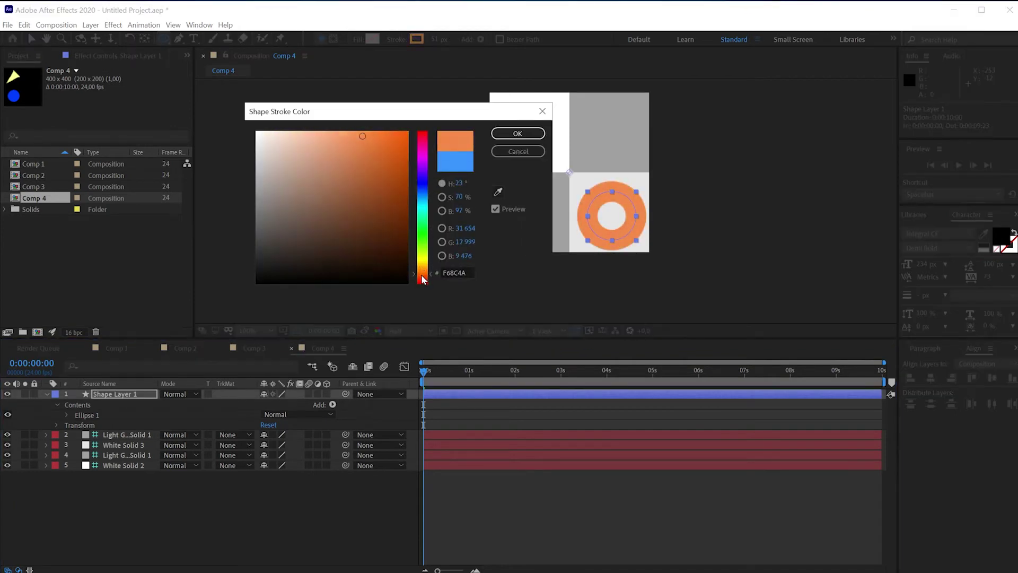
{"action": "left_click_drag", "start_coordinate": [359, 132], "coordinate": [357, 142]}
{"action": "left_click_drag", "start_coordinate": [423, 274], "coordinate": [423, 276]}
{"action": "left_click_drag", "start_coordinate": [303, 111], "coordinate": [325, 144]}
{"action": "left_click", "coordinate": [382, 181]}
Keep the orange outline and add Trim Paths with Start 50% to cut the ring in half.
{"action": "left_click", "coordinate": [540, 166]}
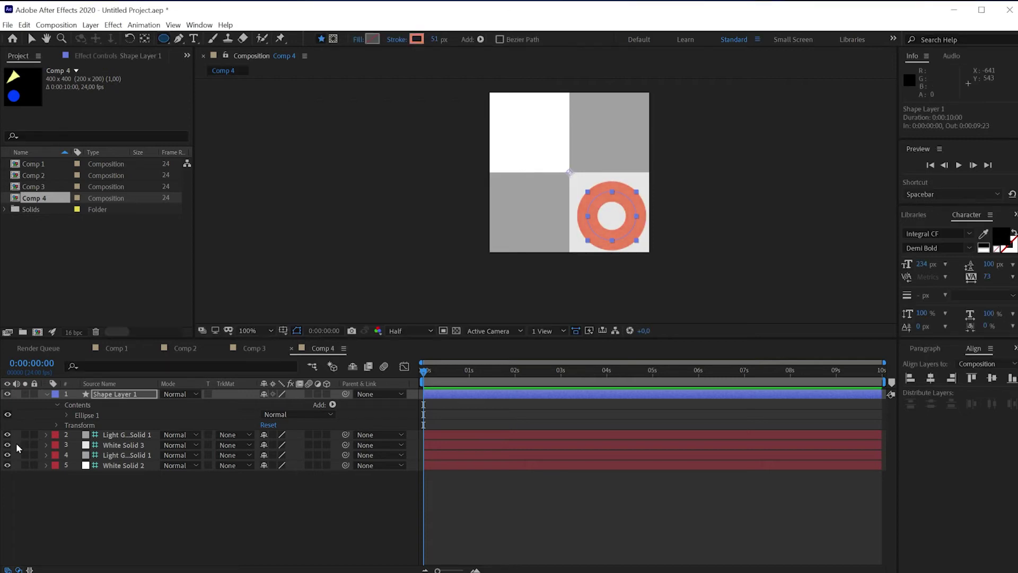
{"action": "right_click", "coordinate": [120, 397]}
{"action": "left_click", "coordinate": [332, 404]}
{"action": "left_click", "coordinate": [260, 572]}
{"action": "left_click", "coordinate": [67, 425]}
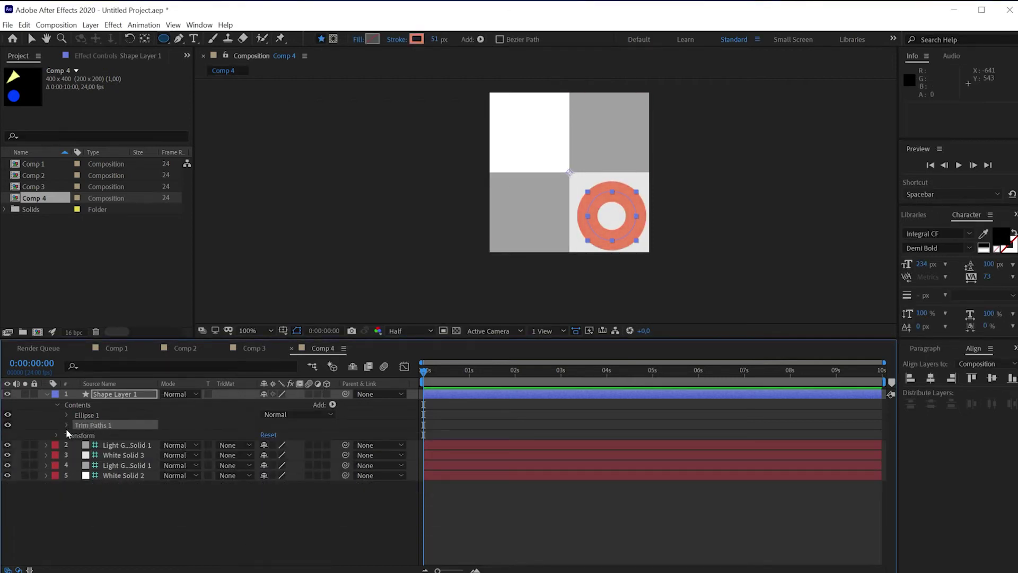
{"action": "left_click", "coordinate": [68, 425]}
{"action": "left_click_drag", "start_coordinate": [266, 435], "coordinate": [293, 436]}
{"action": "key", "text": "Return"}
{"action": "left_click", "coordinate": [164, 546]}
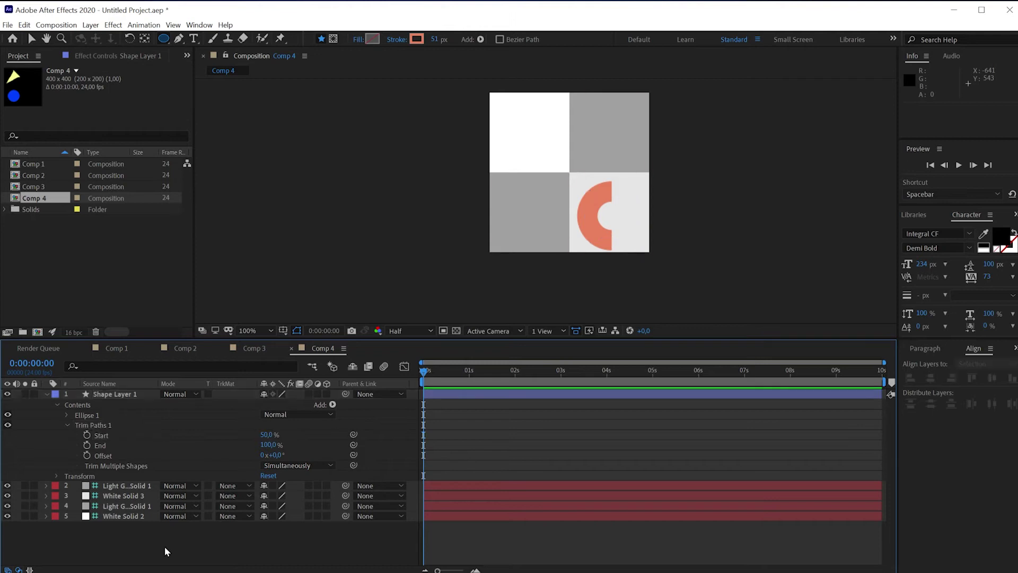
Duplicate the half-ring as a black outline and draw lines along its flat edges.
{"action": "left_click", "coordinate": [123, 398]}
{"action": "key", "text": "ctrl+d"}
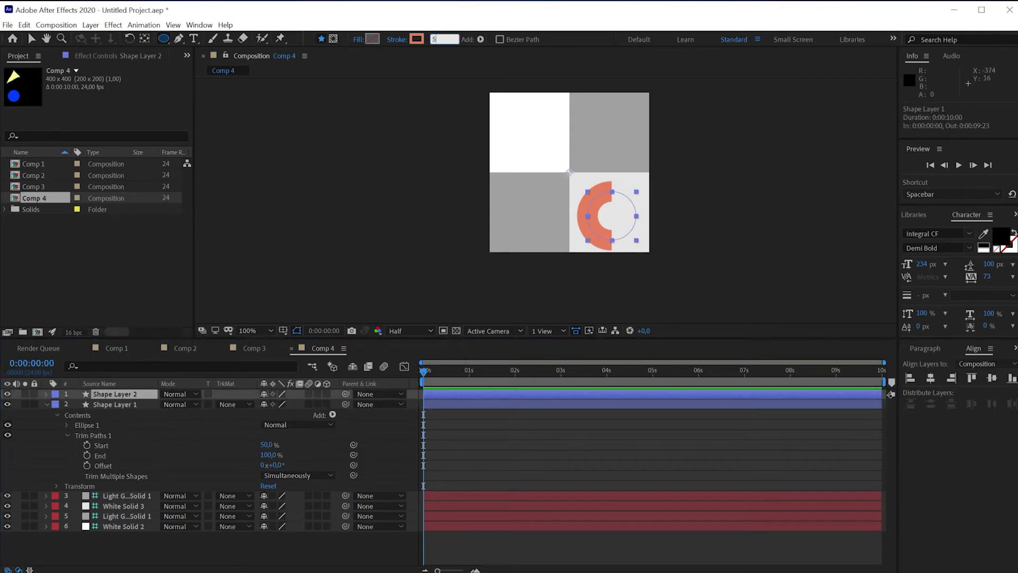
{"action": "left_click", "coordinate": [417, 39]}
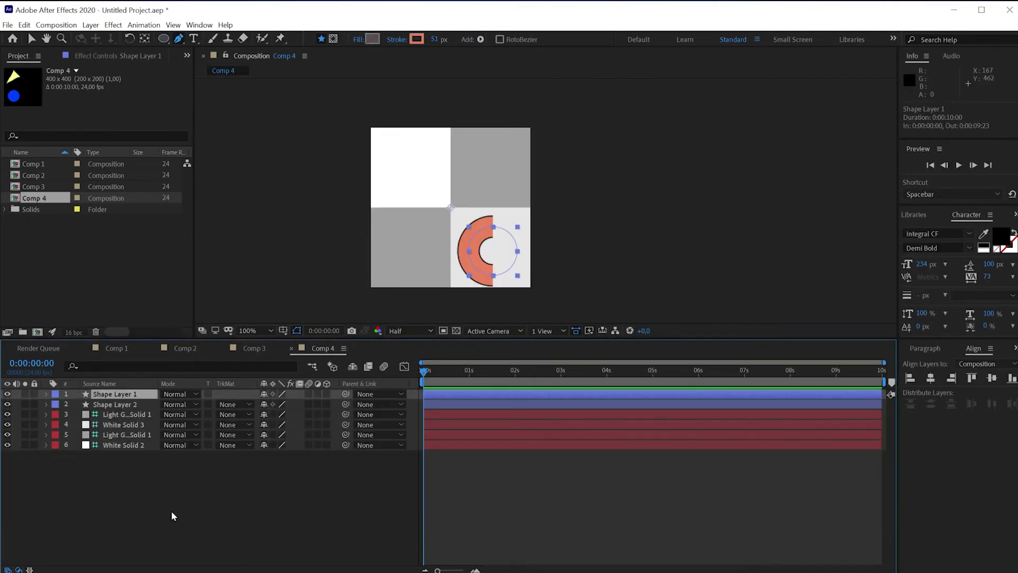
{"action": "scroll", "coordinate": [521, 234], "scroll_direction": "up", "scroll_amount": 3}
{"action": "scroll", "coordinate": [457, 118], "scroll_direction": "up", "scroll_amount": 2}
{"action": "scroll", "coordinate": [523, 179], "scroll_direction": "down", "scroll_amount": 2}
{"action": "left_click", "coordinate": [523, 179]}
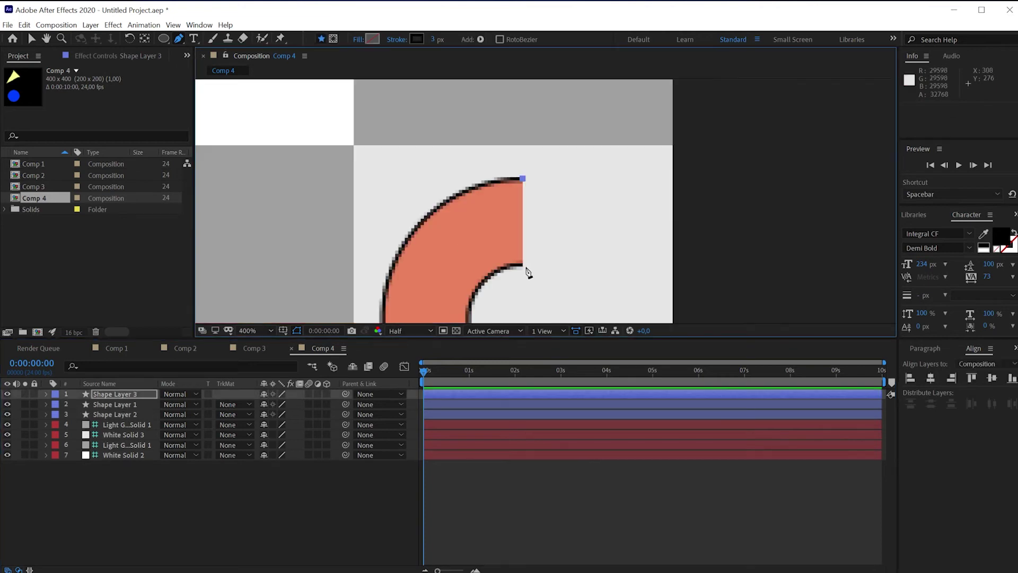
{"action": "key", "text": "ctrl+d"}
{"action": "scroll", "coordinate": [609, 239], "scroll_direction": "down", "scroll_amount": 3}
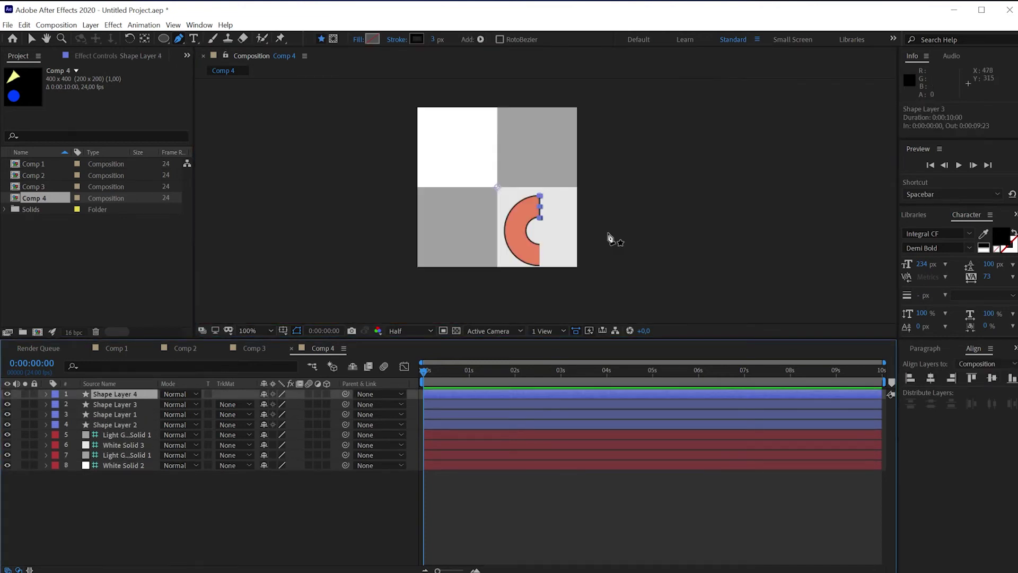
{"action": "scroll", "coordinate": [544, 260], "scroll_direction": "up", "scroll_amount": 4}
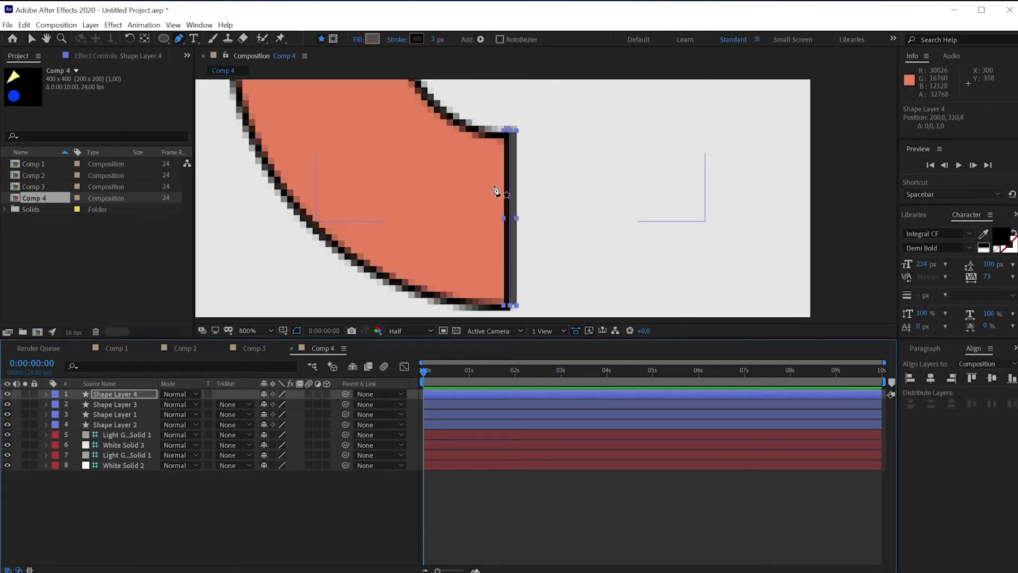
{"action": "key", "text": "F2"}
{"action": "scroll", "coordinate": [549, 184], "scroll_direction": "down", "scroll_amount": 7}
Select all four half-ring layers and pre-compose them.
{"action": "left_click", "coordinate": [123, 422]}
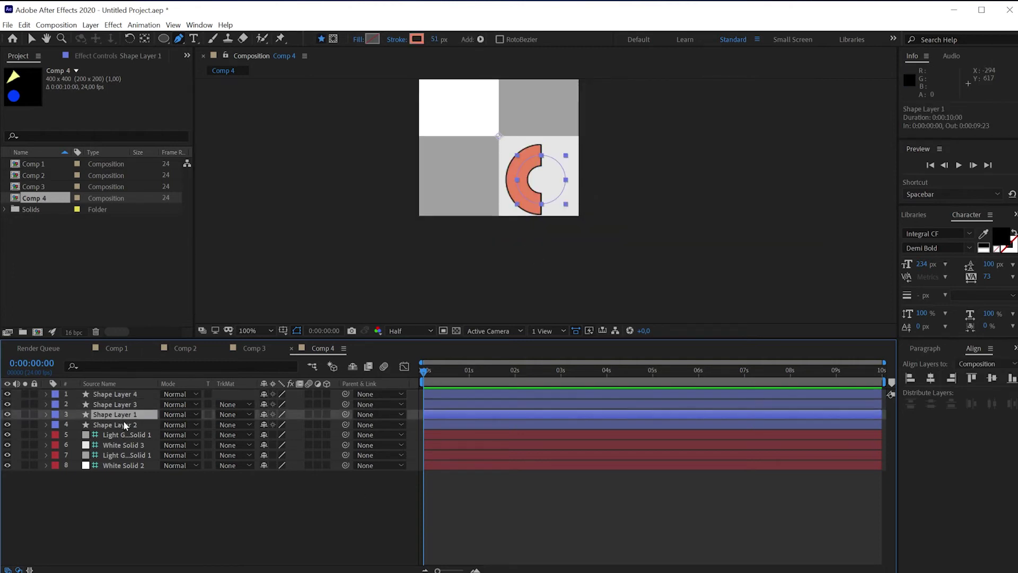
{"action": "left_click", "coordinate": [126, 395], "text": "shift"}
{"action": "left_click", "coordinate": [167, 508]}
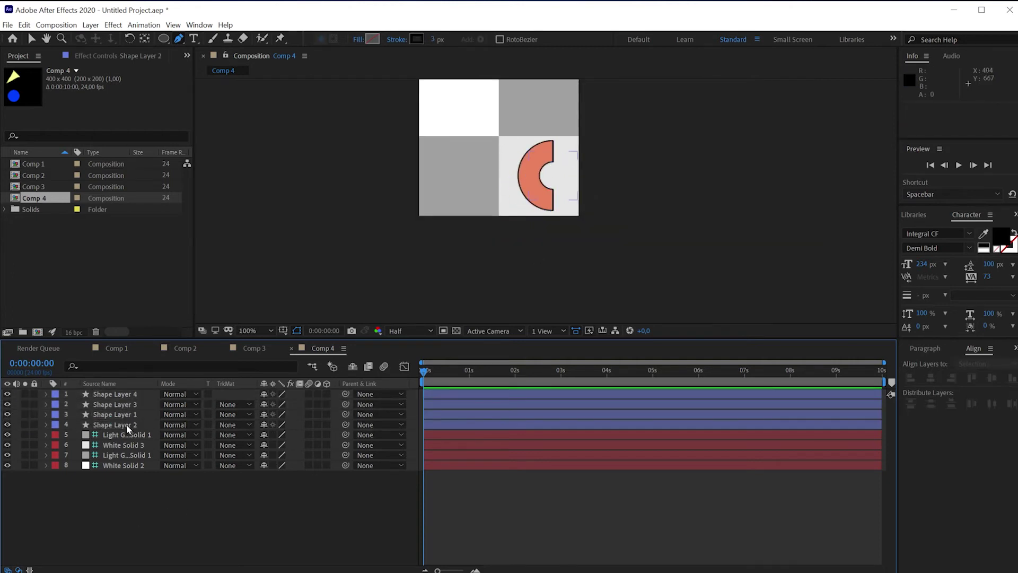
{"action": "left_click", "coordinate": [125, 395]}
{"action": "left_click", "coordinate": [125, 422], "text": "shift"}
{"action": "key", "text": "ctrl+shift+c"}
Confirm Pre-comp 1, then pen a four-point bar in the top-right square with its bottom corners shifted right.
{"action": "key", "text": "Return"}
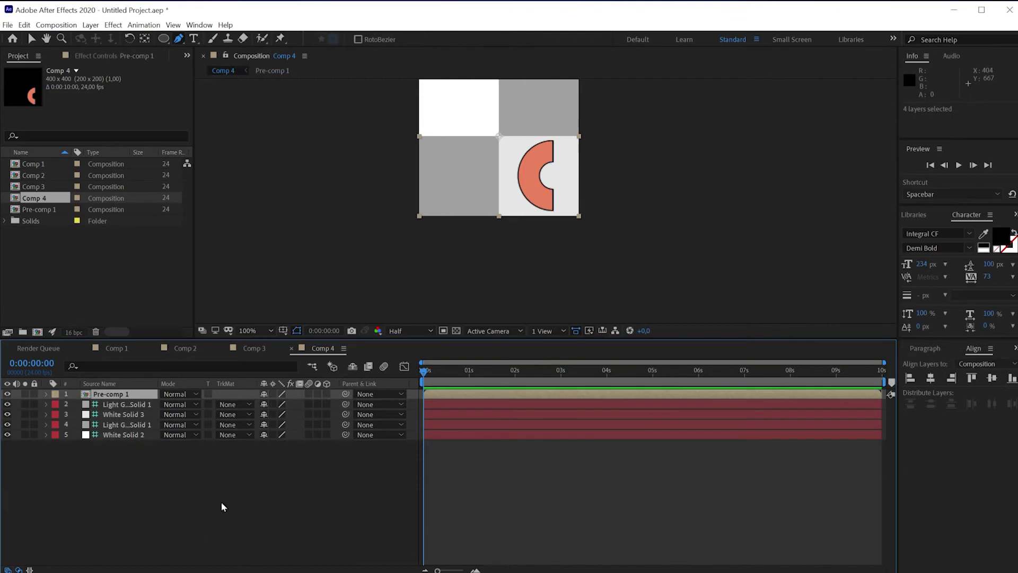
{"action": "scroll", "coordinate": [477, 149], "scroll_direction": "up", "scroll_amount": 2}
{"action": "scroll", "coordinate": [502, 128], "scroll_direction": "up", "scroll_amount": 4}
{"action": "left_click", "coordinate": [532, 152]}
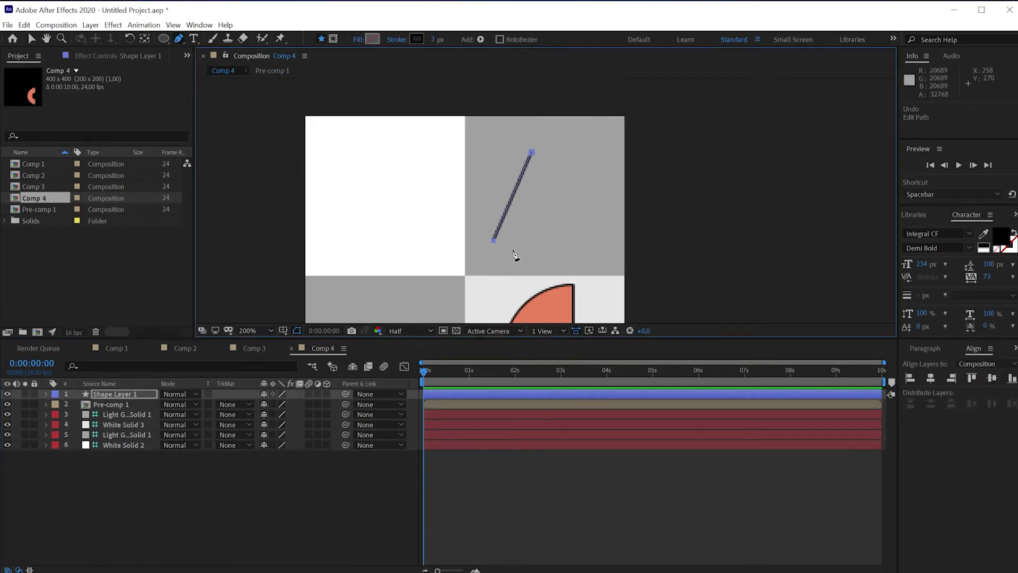
{"action": "left_click", "coordinate": [556, 159]}
{"action": "scroll", "coordinate": [556, 159], "scroll_direction": "up", "scroll_amount": 2}
{"action": "scroll", "coordinate": [546, 154], "scroll_direction": "up", "scroll_amount": 1}
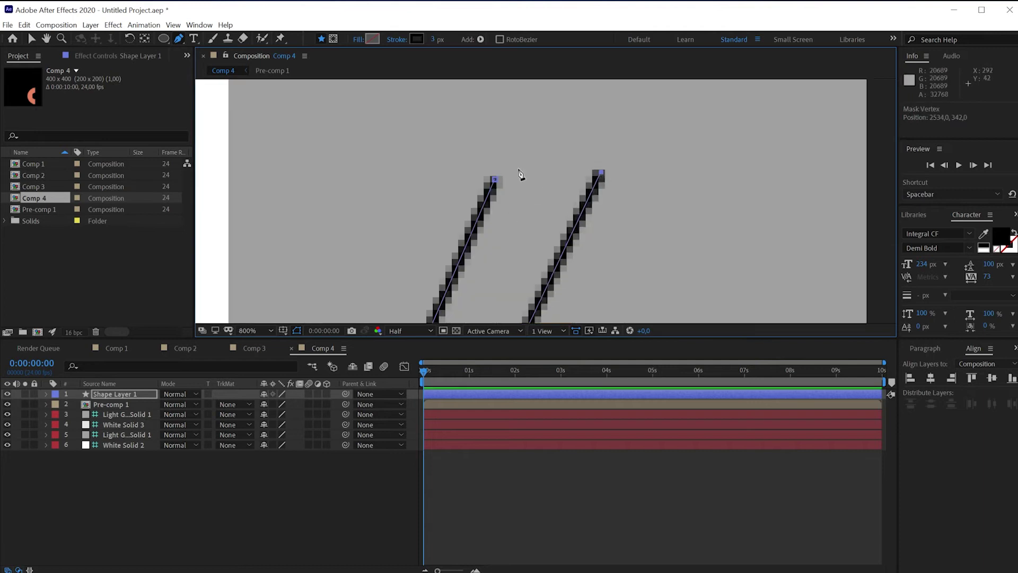
{"action": "left_click", "coordinate": [561, 150]}
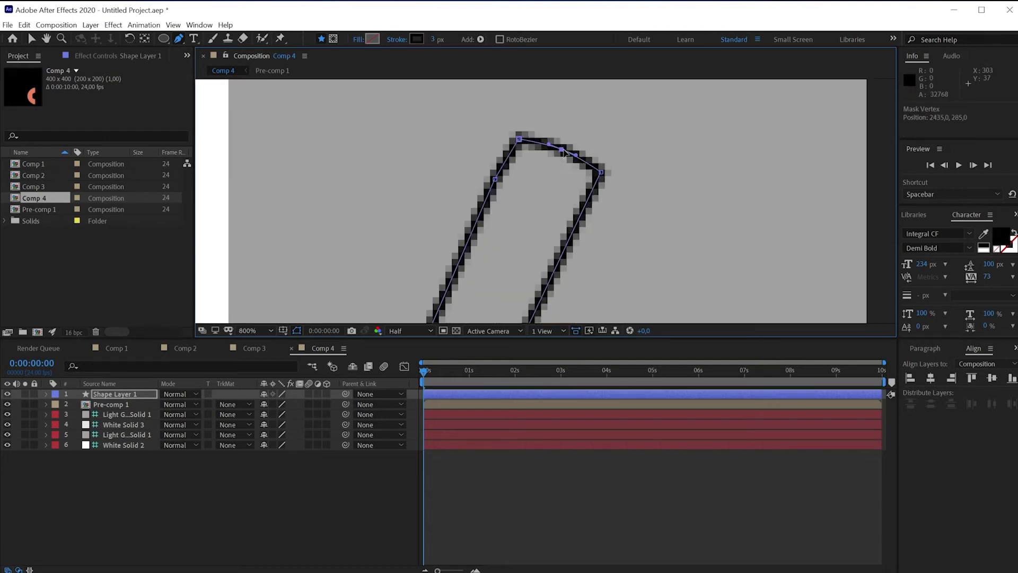
{"action": "scroll", "coordinate": [569, 151], "scroll_direction": "down", "scroll_amount": 1}
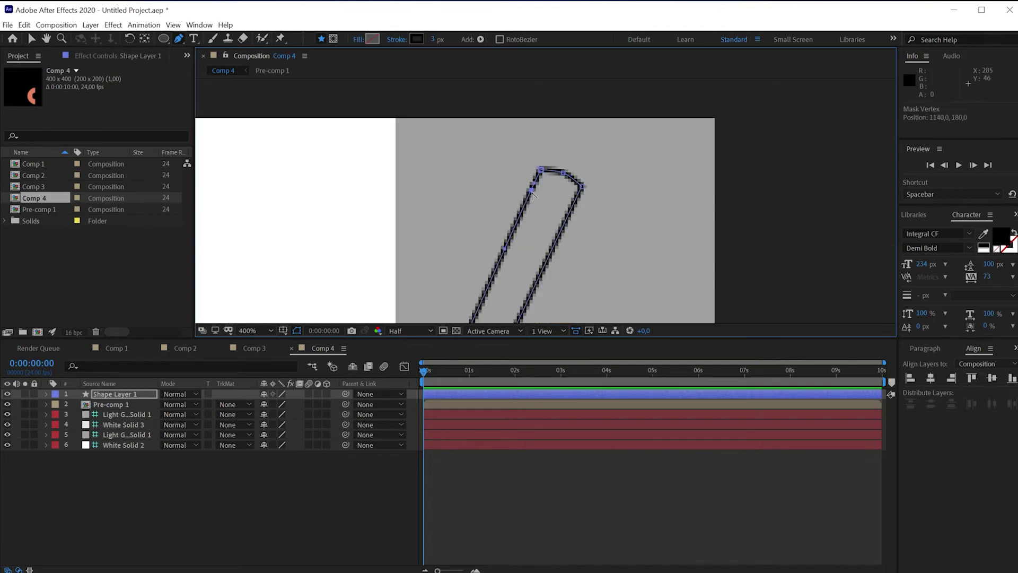
{"action": "scroll", "coordinate": [535, 197], "scroll_direction": "down", "scroll_amount": 2}
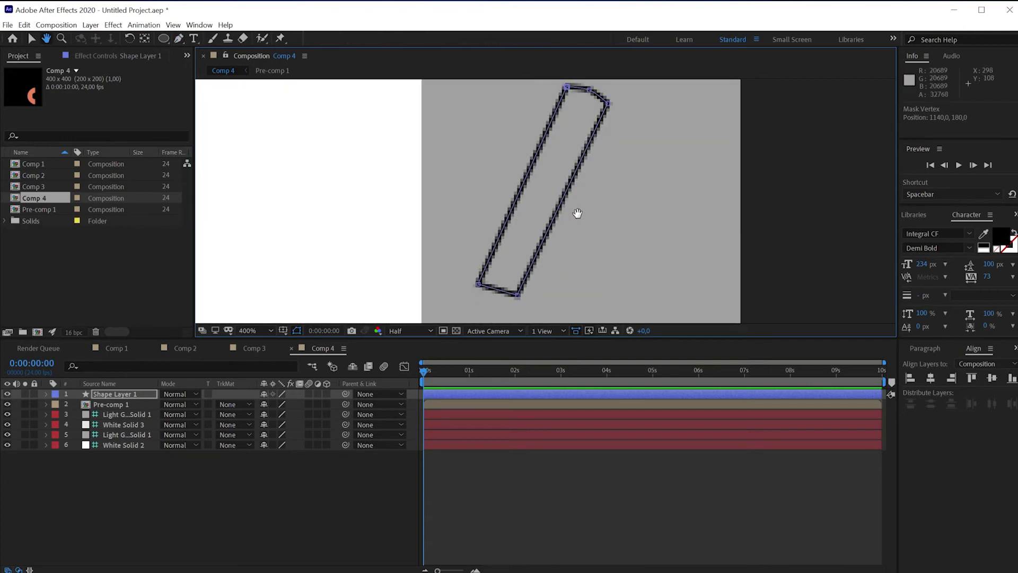
{"action": "left_click_drag", "start_coordinate": [518, 304], "coordinate": [557, 304]}
{"action": "left_click_drag", "start_coordinate": [478, 292], "coordinate": [510, 296]}
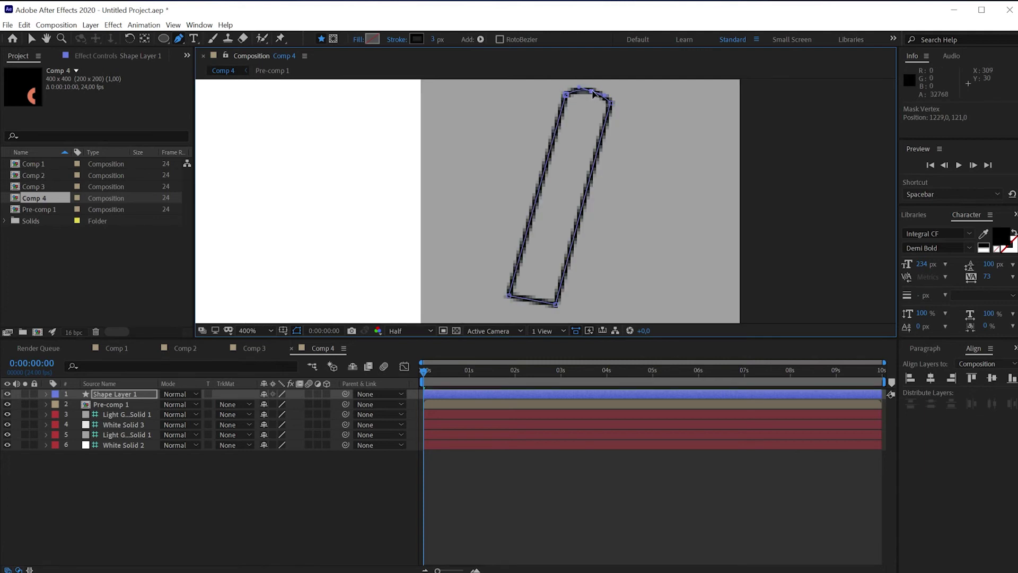
Give the bar a solid cyan (00FFE8) fill.
{"action": "left_click", "coordinate": [359, 39]}
{"action": "left_click", "coordinate": [719, 392]}
{"action": "left_click", "coordinate": [742, 458]}
{"action": "left_click", "coordinate": [373, 39]}
{"action": "mouse_move", "coordinate": [445, 215]}
{"action": "left_mouse_down"}
{"action": "mouse_move", "coordinate": [451, 277]}
{"action": "mouse_move", "coordinate": [454, 247]}
{"action": "left_mouse_up"}
{"action": "left_click", "coordinate": [409, 175]}
Keep the cyan fill, then pen an unfilled outline path across the bar's top end on a new layer.
{"action": "left_click", "coordinate": [540, 166]}
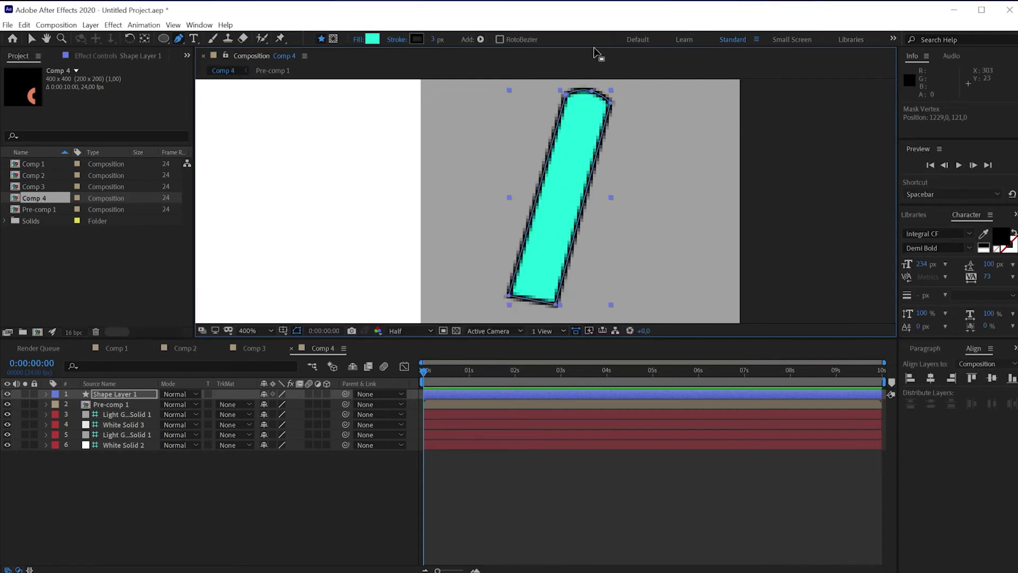
{"action": "key", "text": "F2"}
{"action": "left_click", "coordinate": [568, 97]}
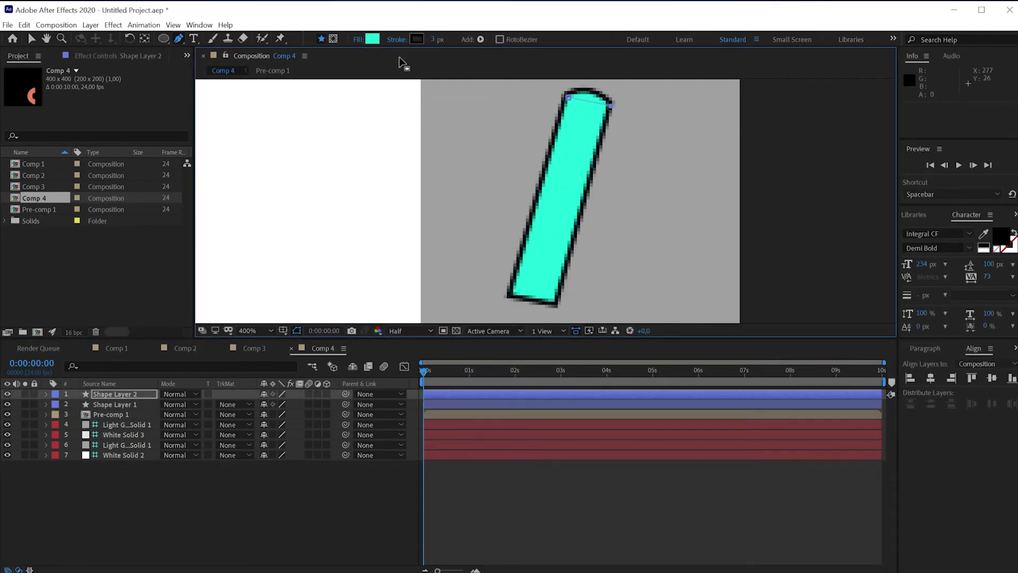
{"action": "left_click", "coordinate": [359, 39]}
{"action": "left_click", "coordinate": [705, 391]}
{"action": "left_click", "coordinate": [745, 459]}
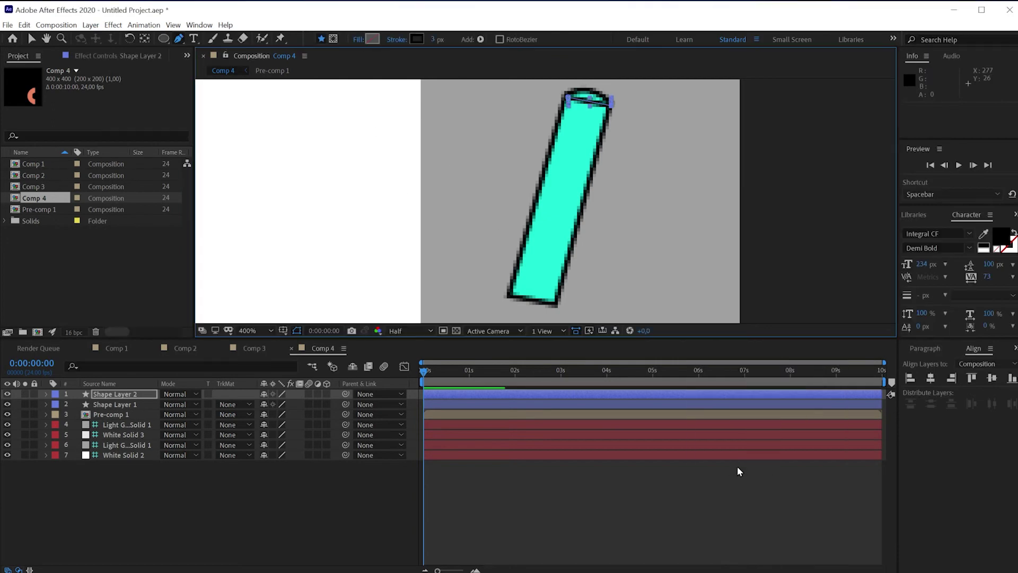
{"action": "left_click", "coordinate": [589, 105]}
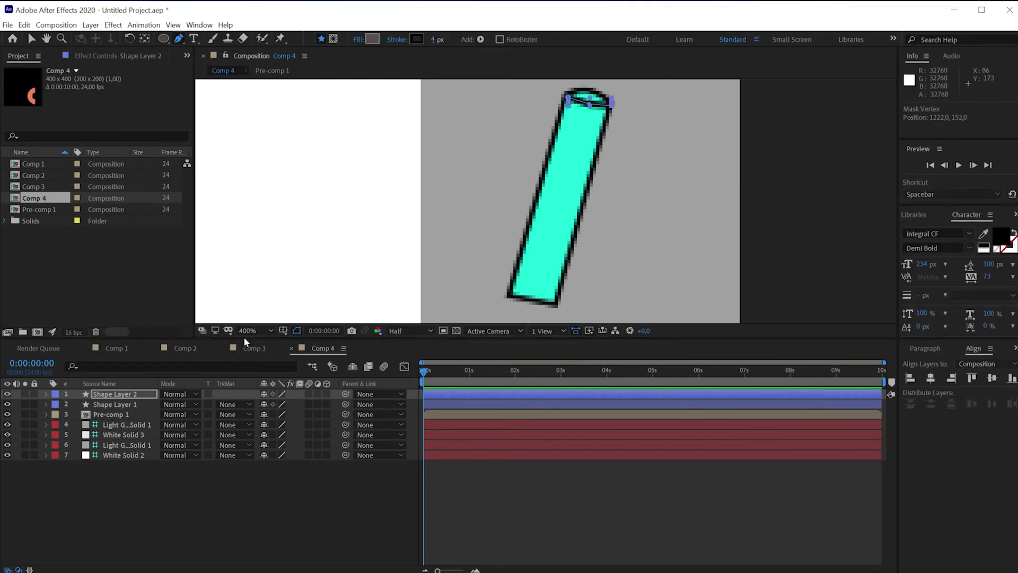
{"action": "left_click", "coordinate": [323, 509]}
{"action": "key", "text": "comma"}
{"action": "key", "text": "comma"}
{"action": "key", "text": "comma"}
Pre-compose the cyan bar's outline and fill layers into Pre-comp 2.
{"action": "left_click", "coordinate": [132, 392]}
{"action": "left_click", "coordinate": [127, 402], "text": "shift"}
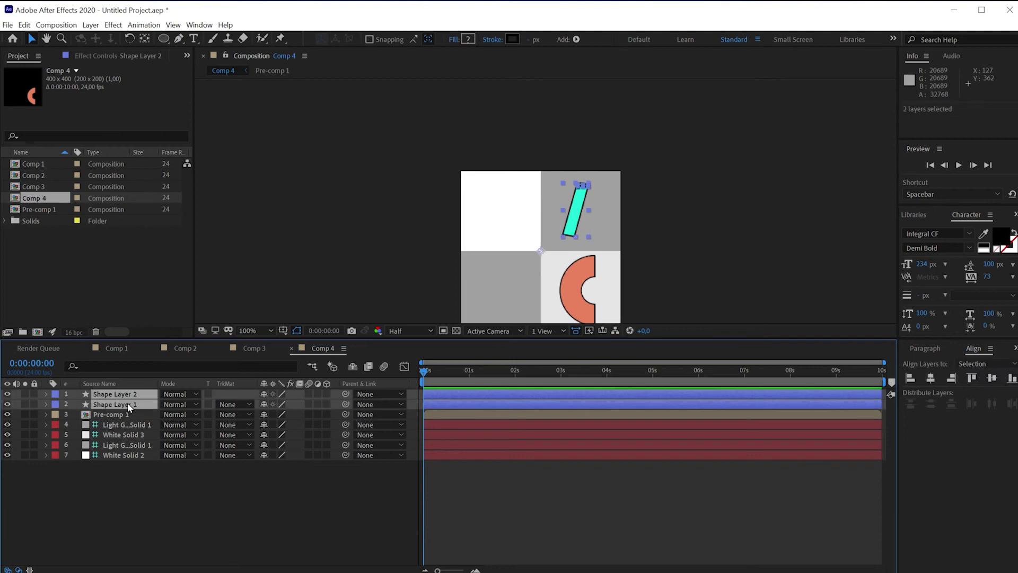
{"action": "key", "text": "ctrl+shift+c"}
{"action": "left_click", "coordinate": [338, 298]}
Keyframe Rotation on both pre-comps, tilting slightly at 2 seconds, then -20° later.
{"action": "left_click", "coordinate": [129, 408]}
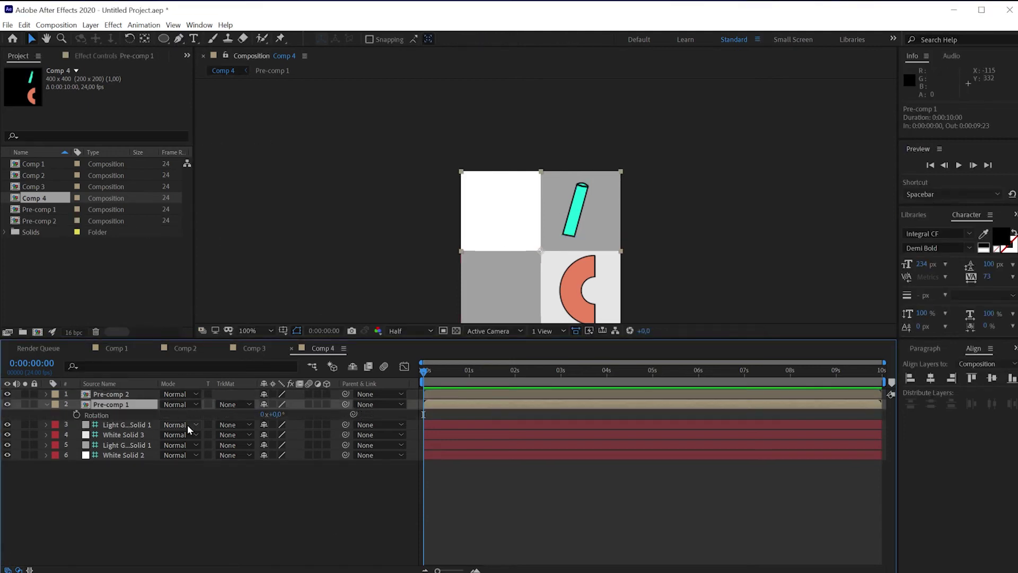
{"action": "left_click", "coordinate": [106, 394], "text": "shift"}
{"action": "key", "text": "alt+shift+r"}
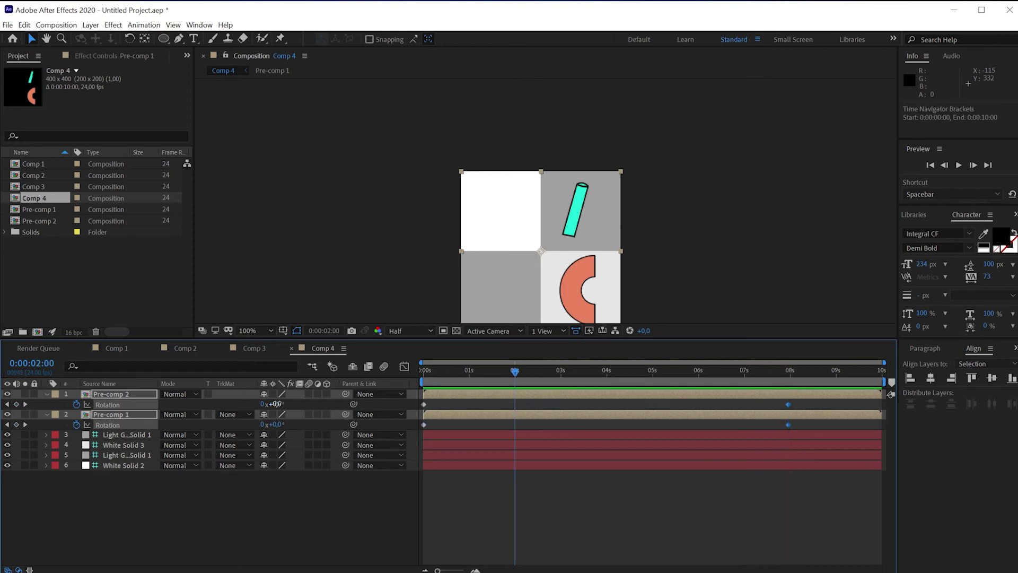
{"action": "left_click_drag", "start_coordinate": [275, 404], "coordinate": [297, 404]}
{"action": "left_click", "coordinate": [750, 374]}
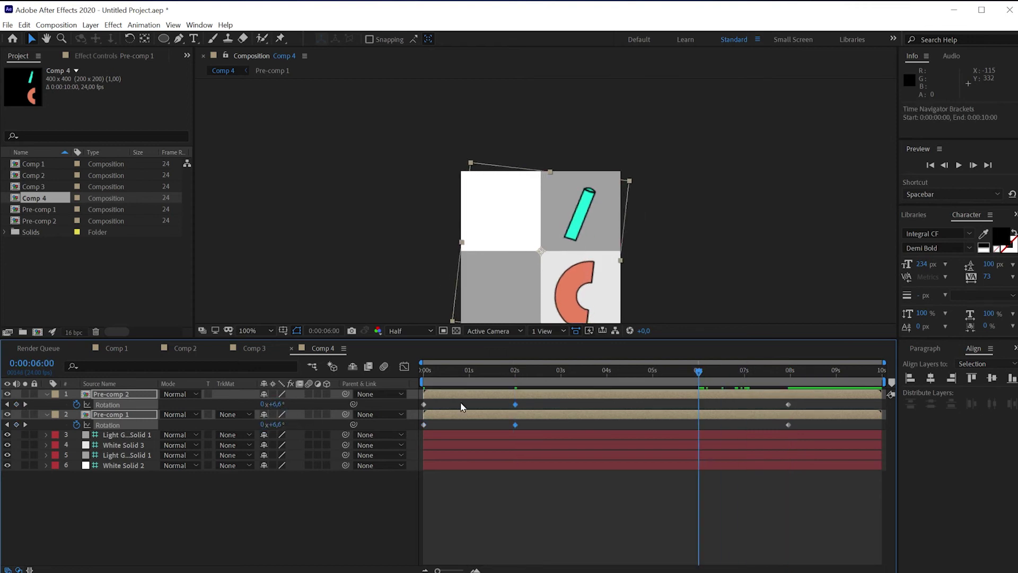
{"action": "type", "text": "-20"}
{"action": "key", "text": "Return"}
{"action": "left_click", "coordinate": [321, 483]}
Move Pre-comp 1's anchor onto the orange half-ring and Pre-comp 2's onto the cyan bar.
{"action": "left_click", "coordinate": [99, 422]}
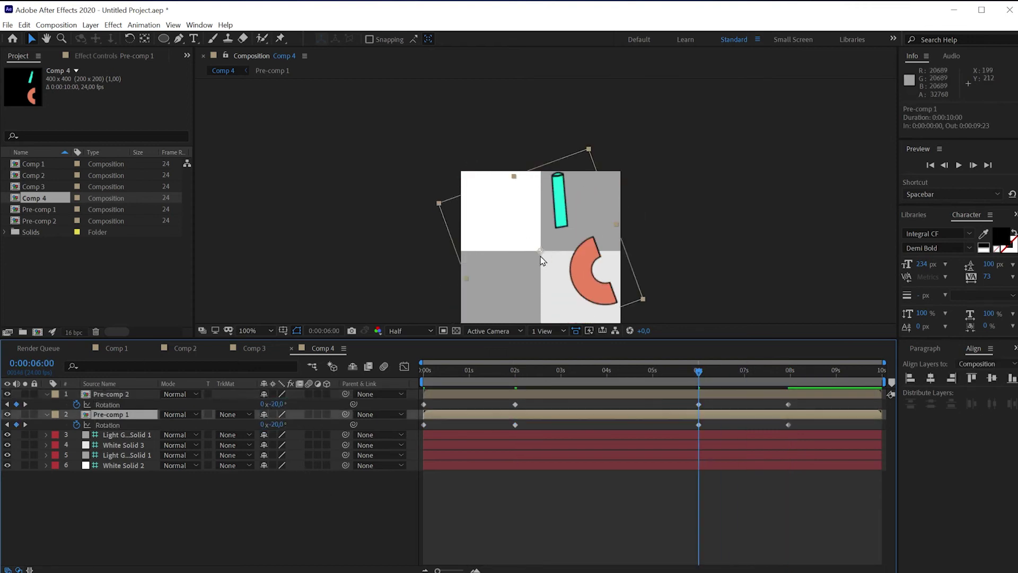
{"action": "key", "text": "y"}
{"action": "left_click_drag", "start_coordinate": [541, 251], "coordinate": [592, 280]}
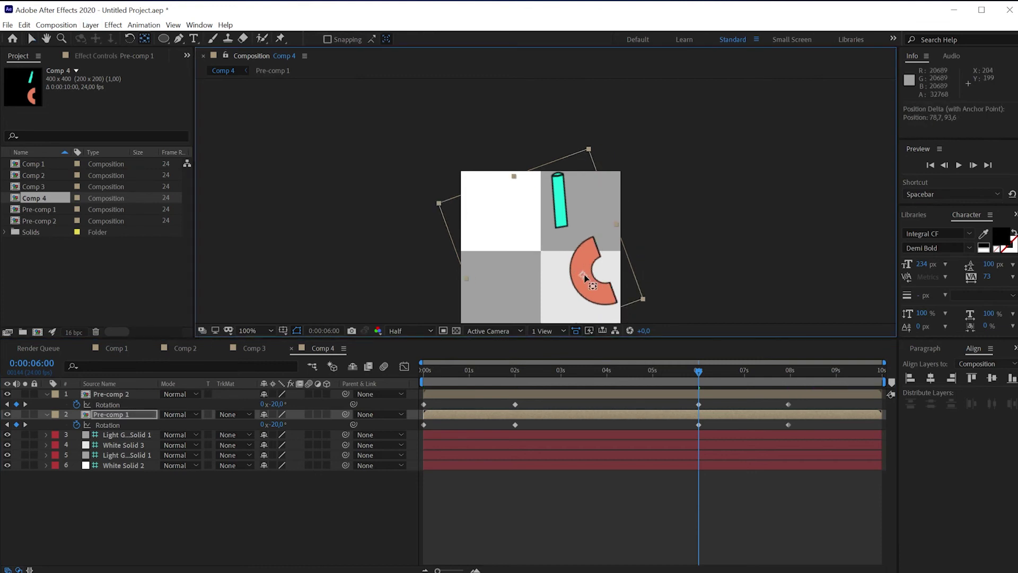
{"action": "left_click", "coordinate": [543, 252]}
{"action": "key", "text": "F2"}
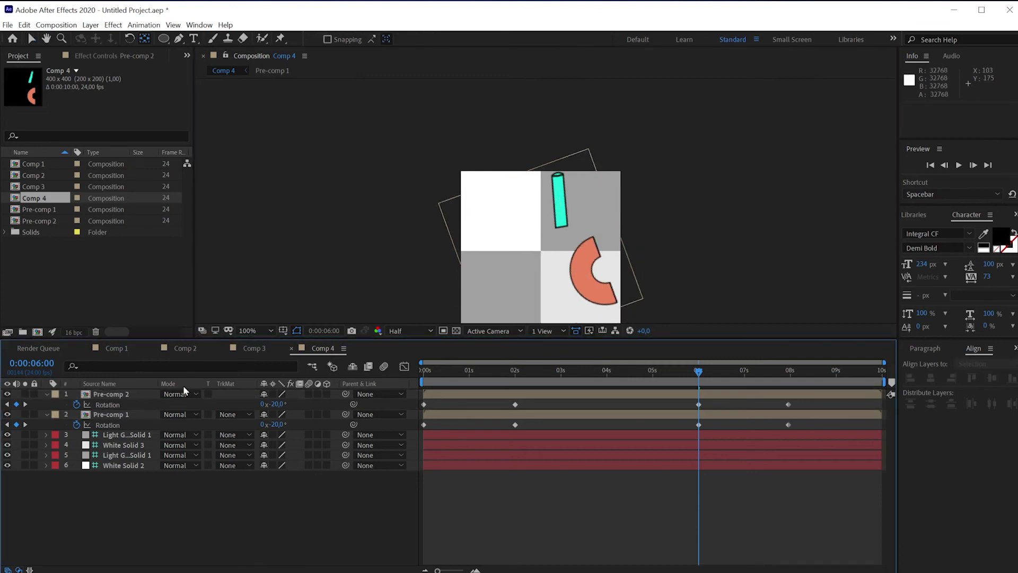
{"action": "left_click_drag", "start_coordinate": [601, 296], "coordinate": [610, 304]}
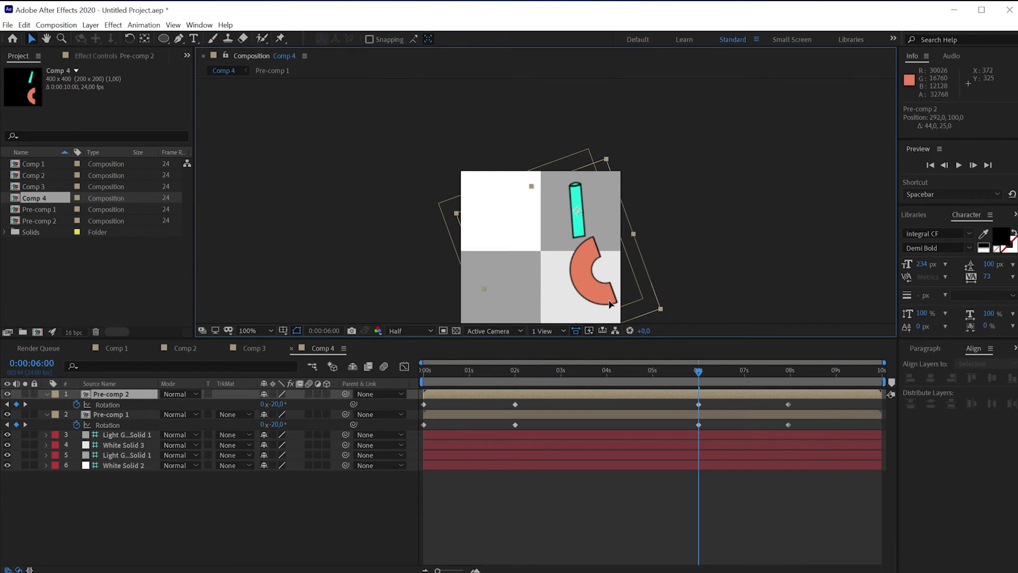
Preview the swing and nudge the 2-second rotation keyframe slightly later.
{"action": "left_click", "coordinate": [111, 414]}
{"action": "key", "text": "space"}
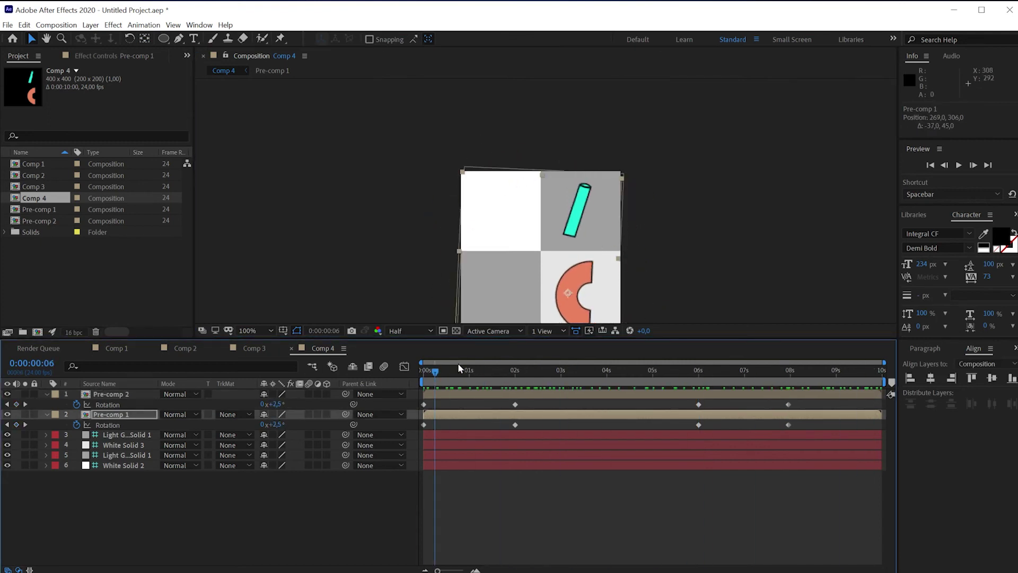
{"action": "left_click_drag", "start_coordinate": [515, 404], "coordinate": [521, 404]}
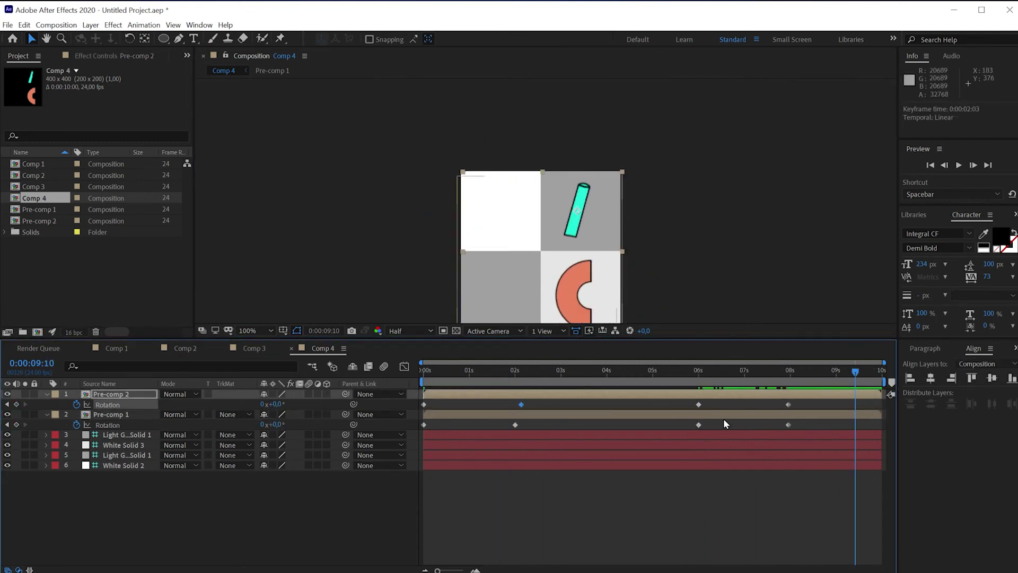
{"action": "left_click", "coordinate": [358, 506]}
Open Comp 1 and add Comp 4 to its timeline as a layer.
{"action": "left_click", "coordinate": [116, 348]}
{"action": "left_click", "coordinate": [33, 210]}
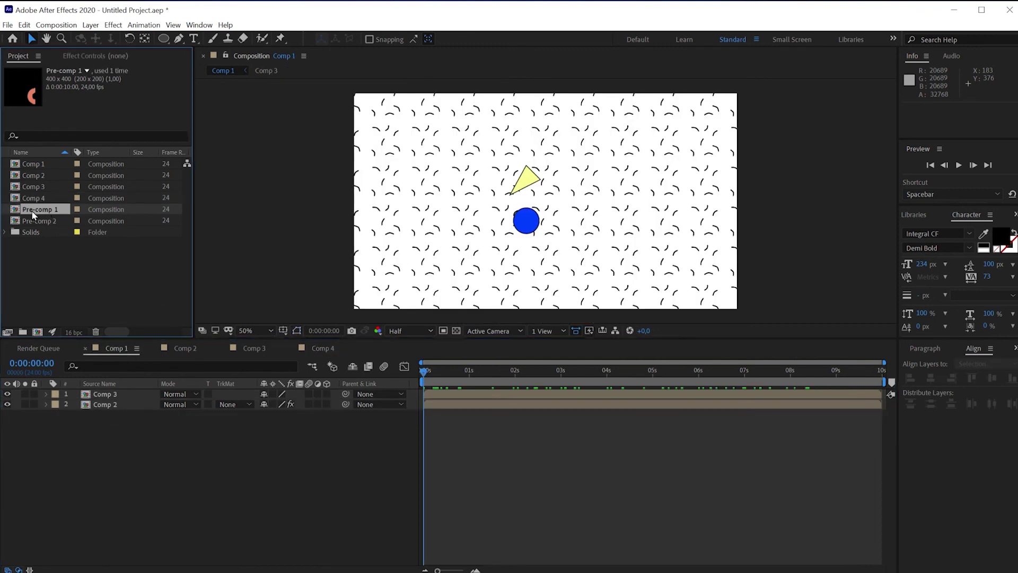
{"action": "left_click_drag", "start_coordinate": [33, 199], "coordinate": [119, 399]}
Apply CC RepeTile to Comp 4 with all four Expand values set to 1000.
{"action": "key", "text": "ctrl+space"}
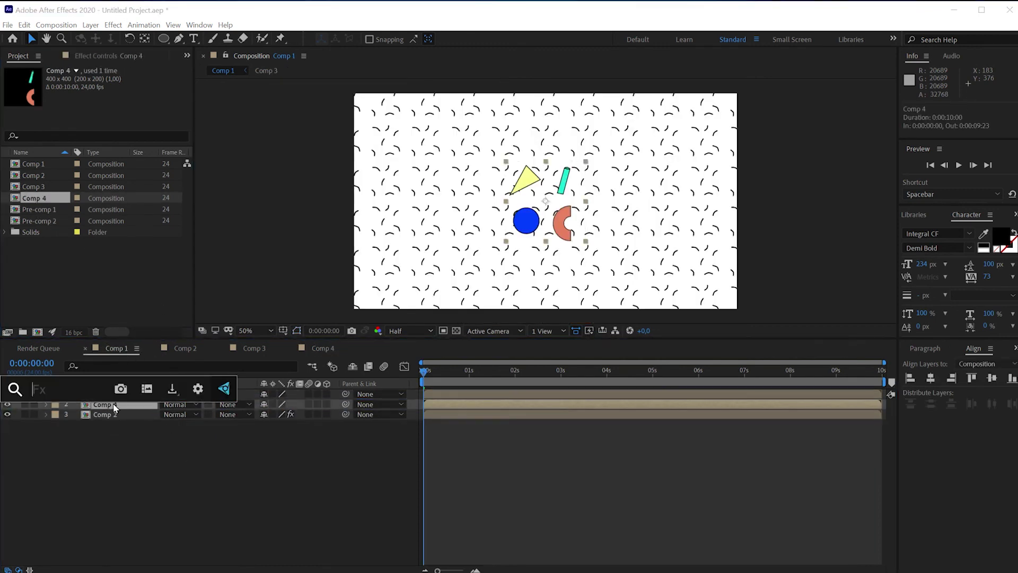
{"action": "type", "text": "cc rep"}
{"action": "key", "text": "Return"}
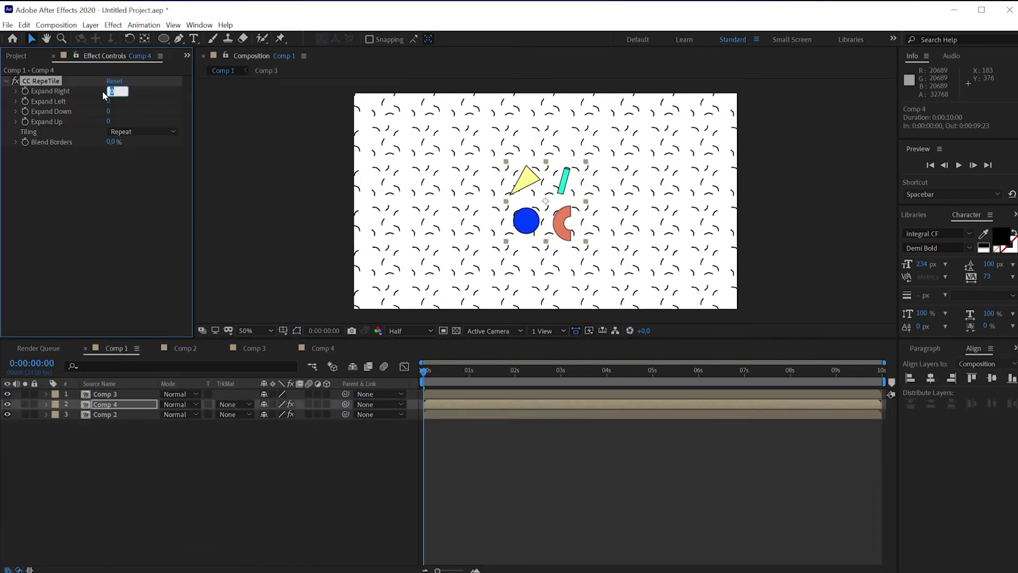
{"action": "type", "text": "1000"}
{"action": "key", "text": "Tab"}
{"action": "type", "text": "1000"}
{"action": "key", "text": "Tab"}
{"action": "type", "text": "1000\t1000"}
Paste the tiling effect onto Comp 3 and add Offset to Comp 4.
{"action": "left_click", "coordinate": [105, 394]}
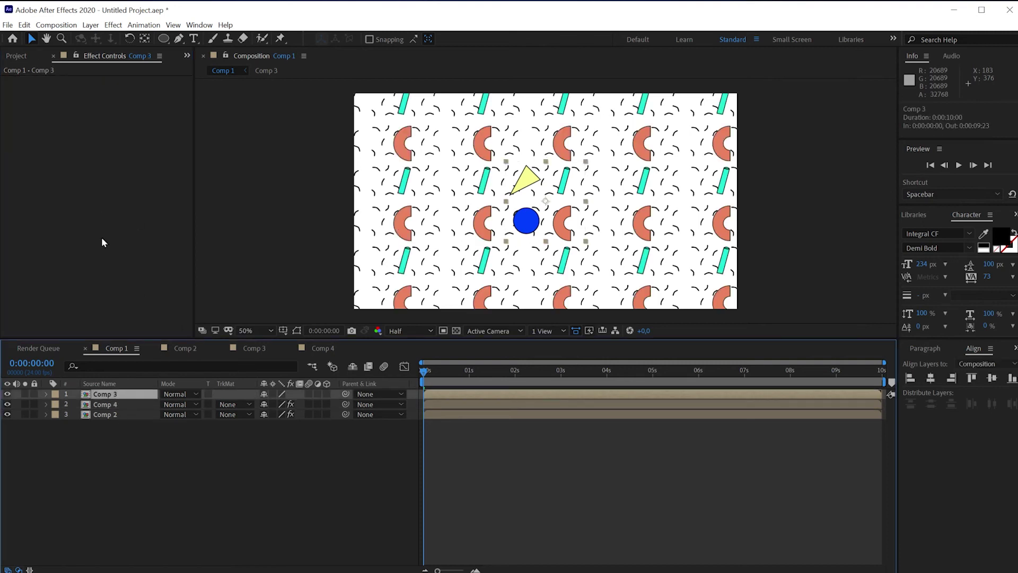
{"action": "key", "text": "ctrl+v"}
{"action": "left_click_drag", "start_coordinate": [443, 371], "coordinate": [743, 383]}
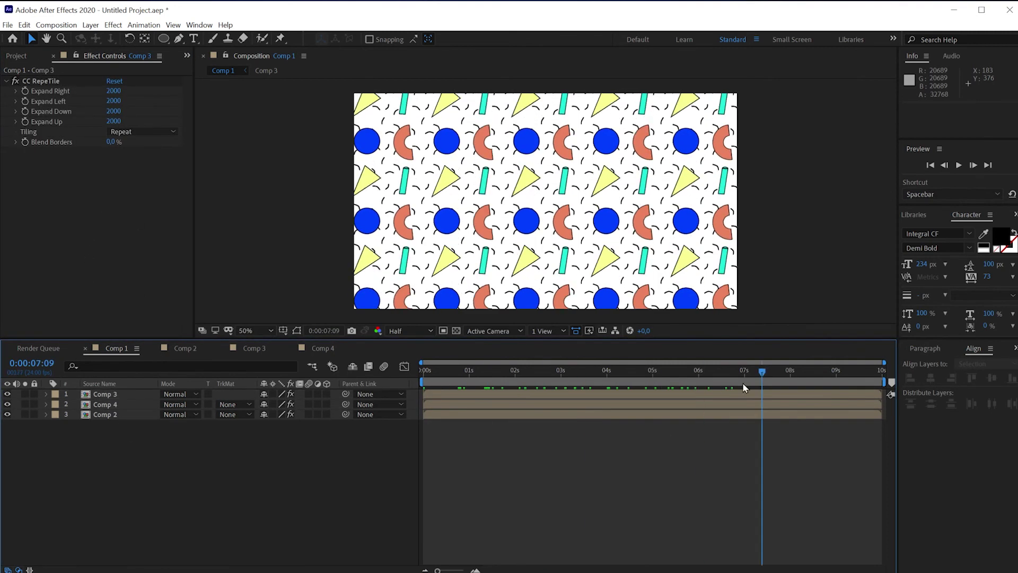
{"action": "left_click", "coordinate": [105, 404]}
{"action": "key", "text": "Home"}
{"action": "key", "text": "ctrl+v"}
Set Comp 4's Offset vertical shift to 0, then add Offset to Comp 3 with shift 0.
{"action": "left_click", "coordinate": [150, 162]}
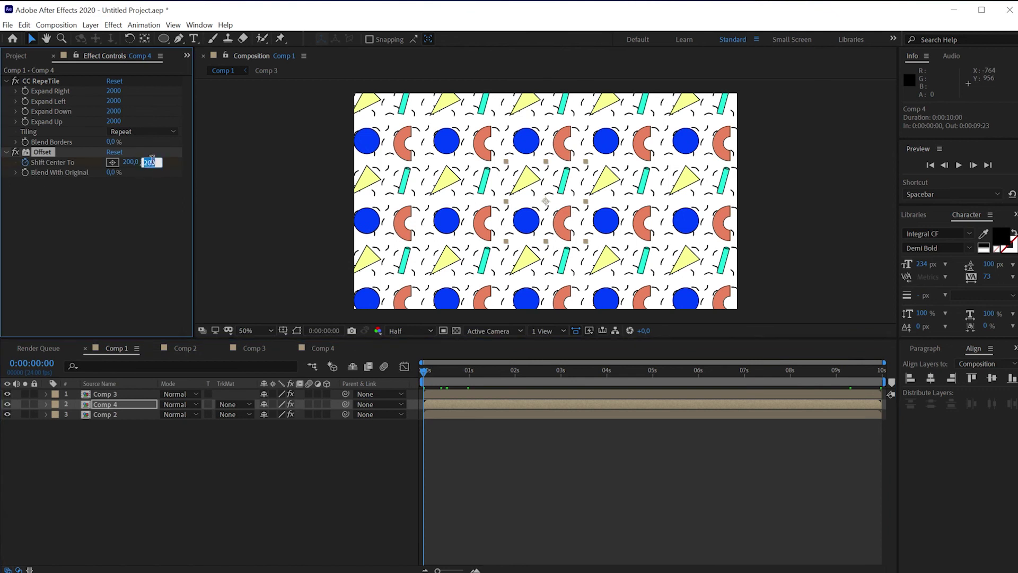
{"action": "type", "text": "0"}
{"action": "key", "text": "End"}
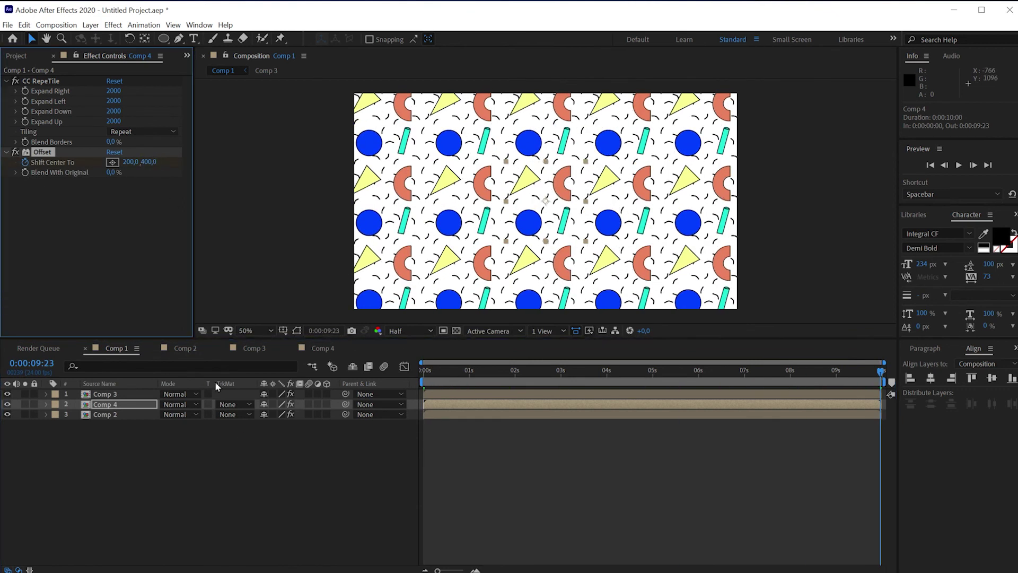
{"action": "left_click", "coordinate": [102, 394]}
{"action": "key", "text": "Home"}
{"action": "key", "text": "ctrl+space"}
{"action": "type", "text": "off"}
{"action": "key", "text": "Return"}
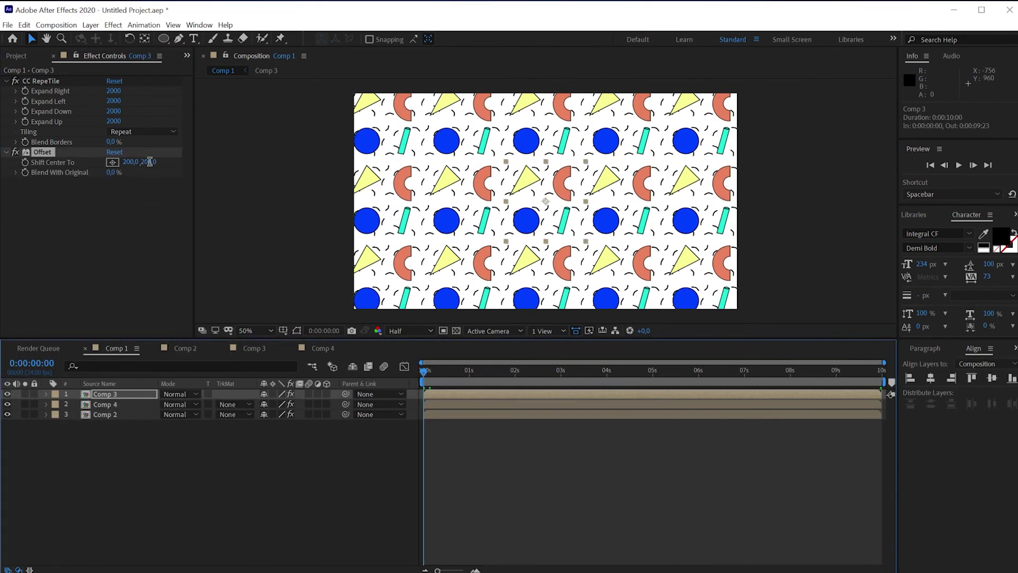
{"action": "left_click", "coordinate": [150, 162]}
{"action": "type", "text": "0"}
{"action": "key", "text": "End"}
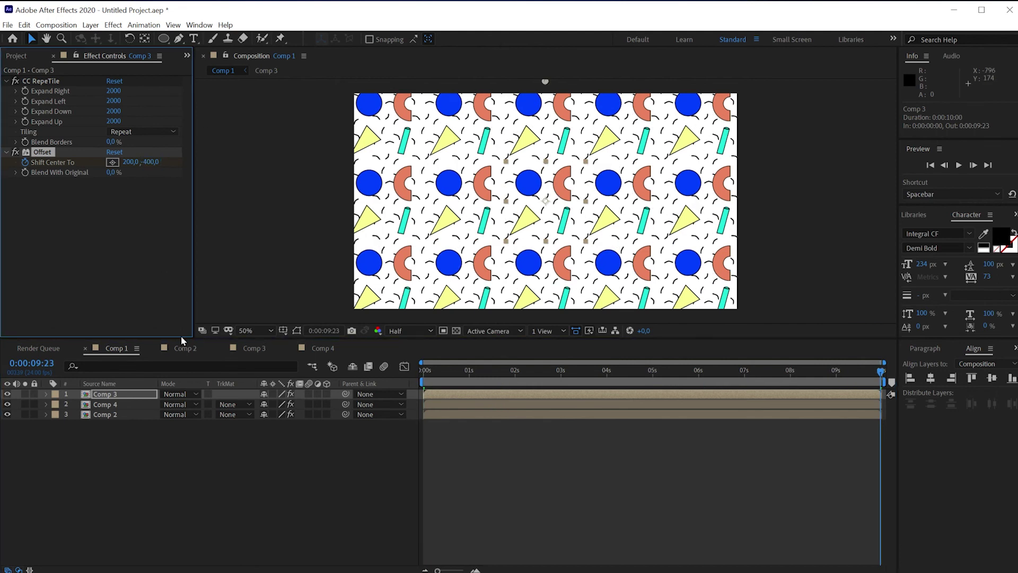
Preview the interlocking tiles and reveal Comp 4's Rotation property.
{"action": "key", "text": "space"}
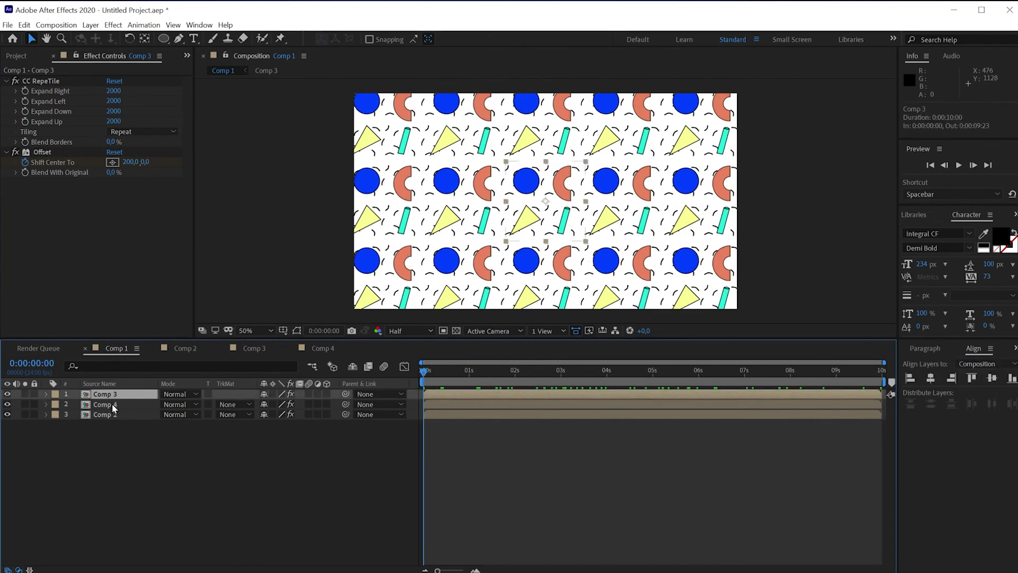
{"action": "left_click", "coordinate": [112, 404]}
{"action": "key", "text": "r"}
{"action": "key", "text": "ctrl+shift+bracketright"}
Add a Drop Shadow to Comp 4 with distance 30.
{"action": "key", "text": "ctrl+space"}
{"action": "type", "text": "d"}
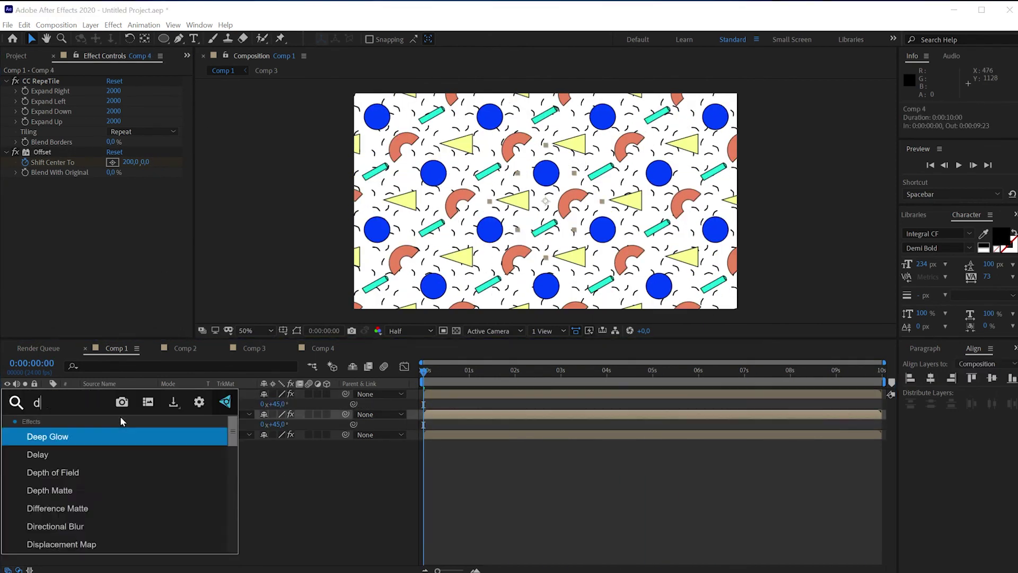
{"action": "type", "text": "r"}
{"action": "key", "text": "Return"}
{"action": "left_click_drag", "start_coordinate": [112, 247], "coordinate": [117, 254]}
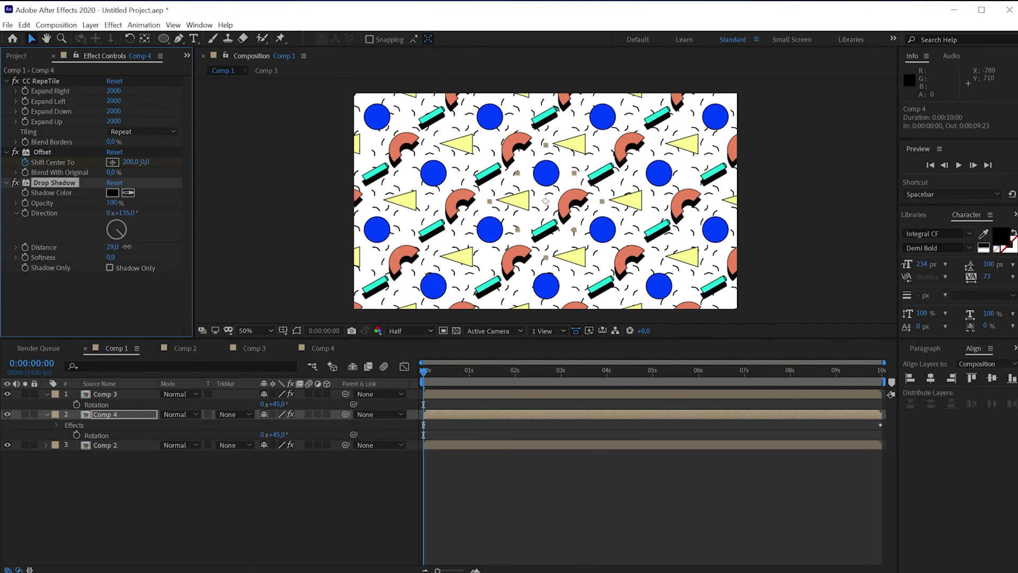
{"action": "left_click", "coordinate": [105, 399]}
Add a Drop Shadow with distance 30 to Comp 3 and preview the shadowed pattern.
{"action": "left_click", "coordinate": [105, 396]}
{"action": "key", "text": "ctrl+space"}
{"action": "type", "text": "drop"}
{"action": "key", "text": "Return"}
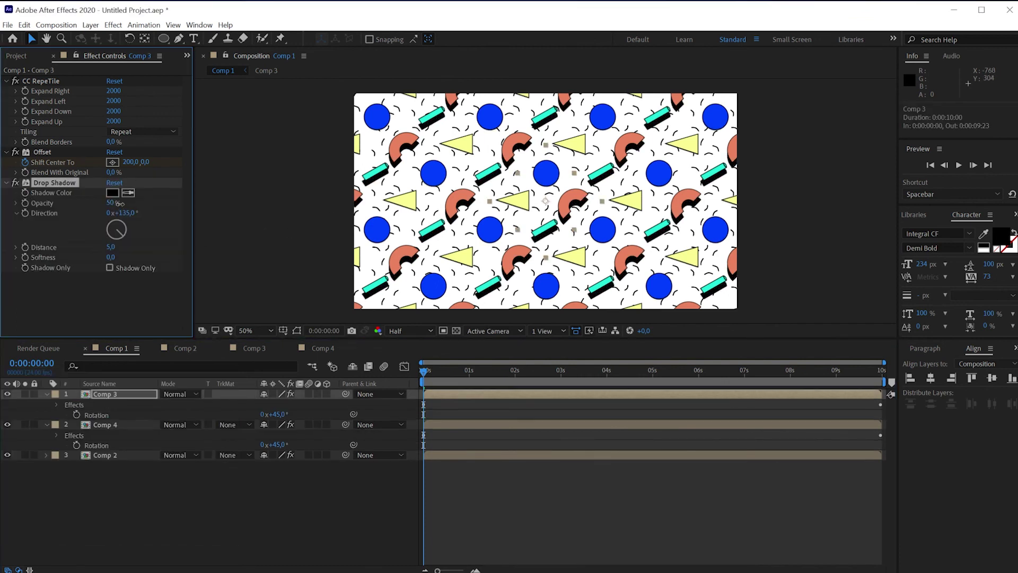
{"action": "type", "text": "30"}
{"action": "key", "text": "Return"}
{"action": "key", "text": "space"}
{"action": "key", "text": "space"}
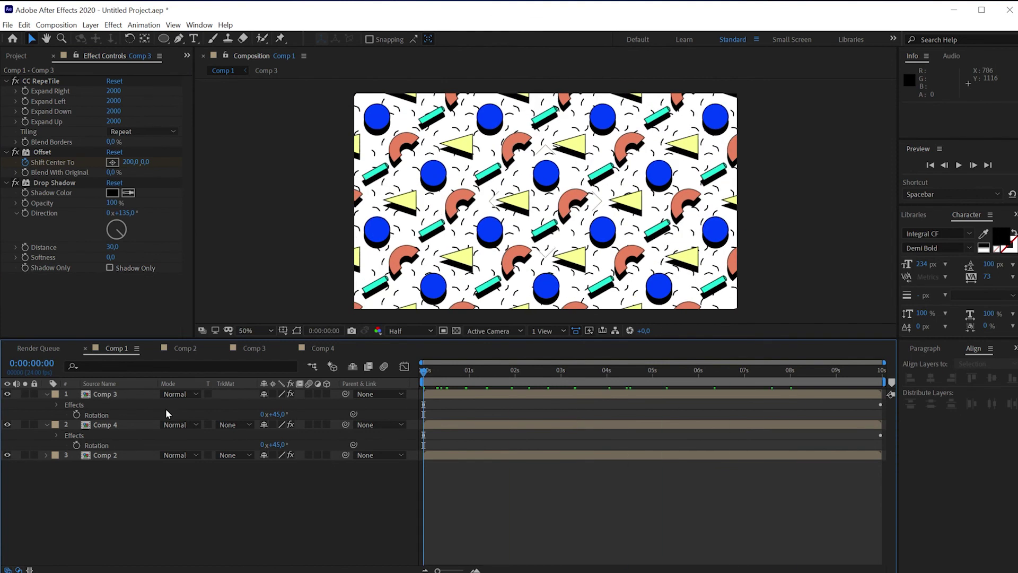
{"action": "key", "text": "ctrl+a"}
Tilt all three layers to X Rotation -38° and Y Rotation -14°, then play the animation.
{"action": "key", "text": "u"}
{"action": "key", "text": "r"}
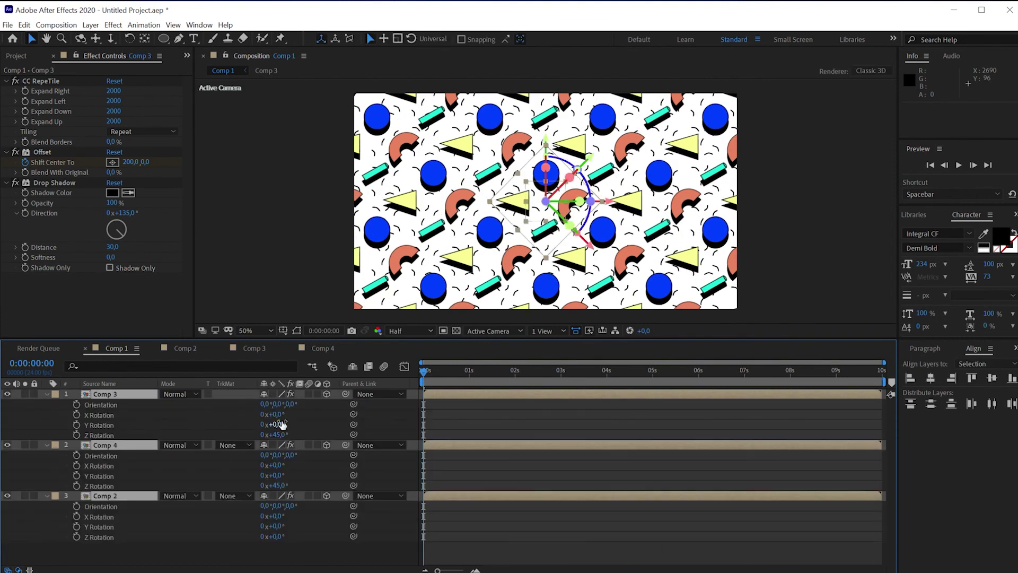
{"action": "left_click_drag", "start_coordinate": [273, 415], "coordinate": [253, 559]}
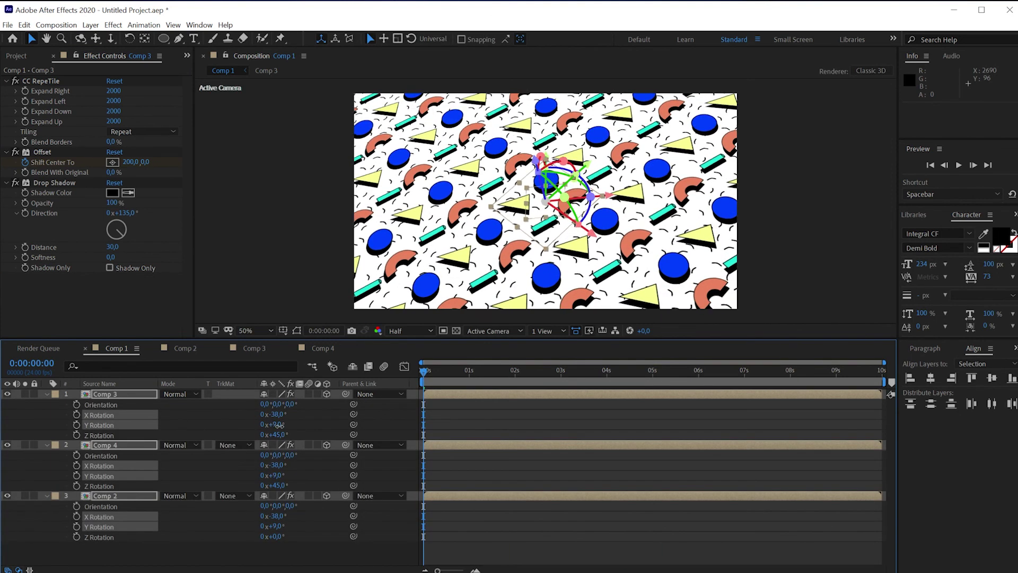
{"action": "key", "text": "space"}
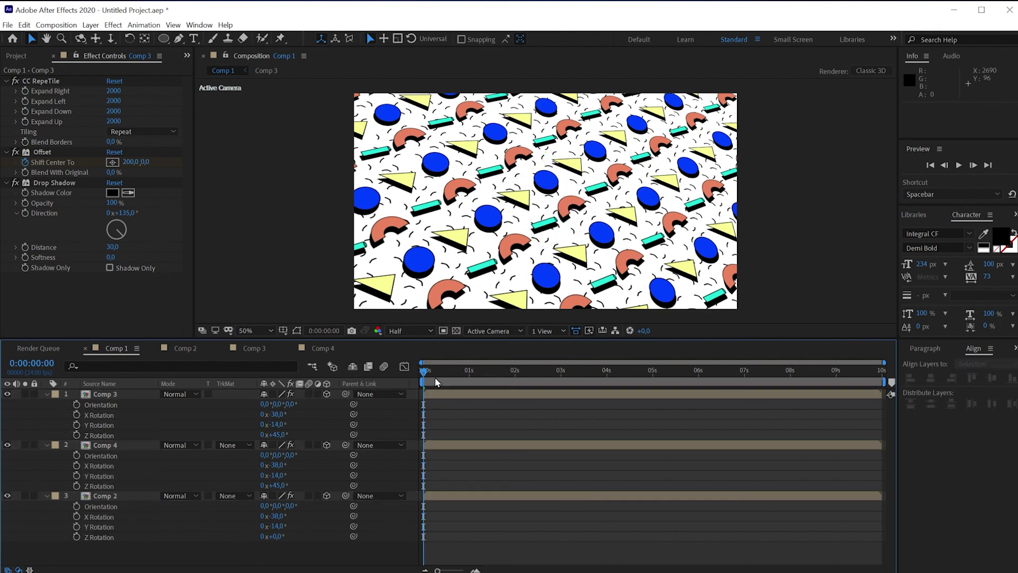
{"action": "key", "text": "space"}
{"action": "key", "text": "u"}
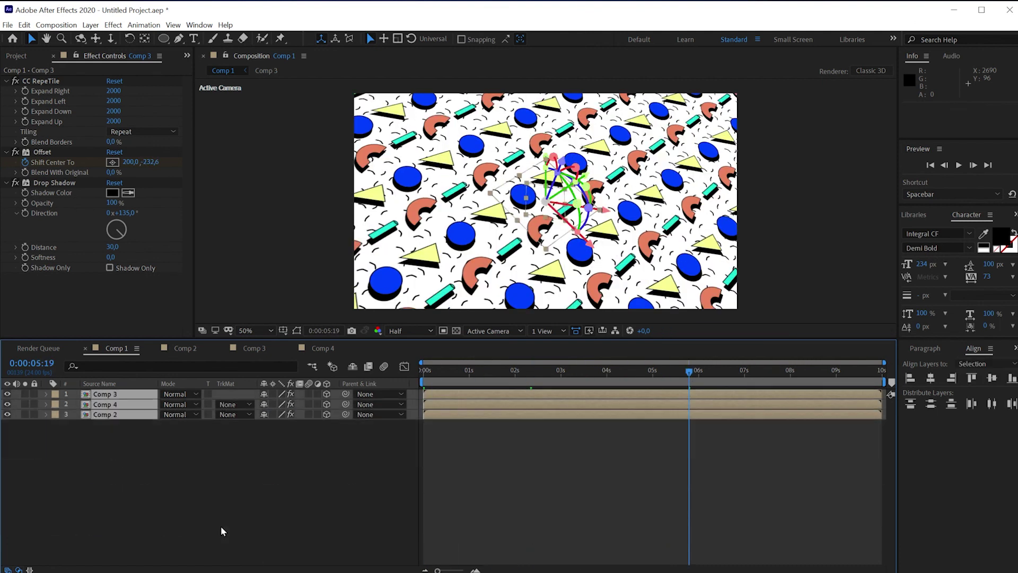